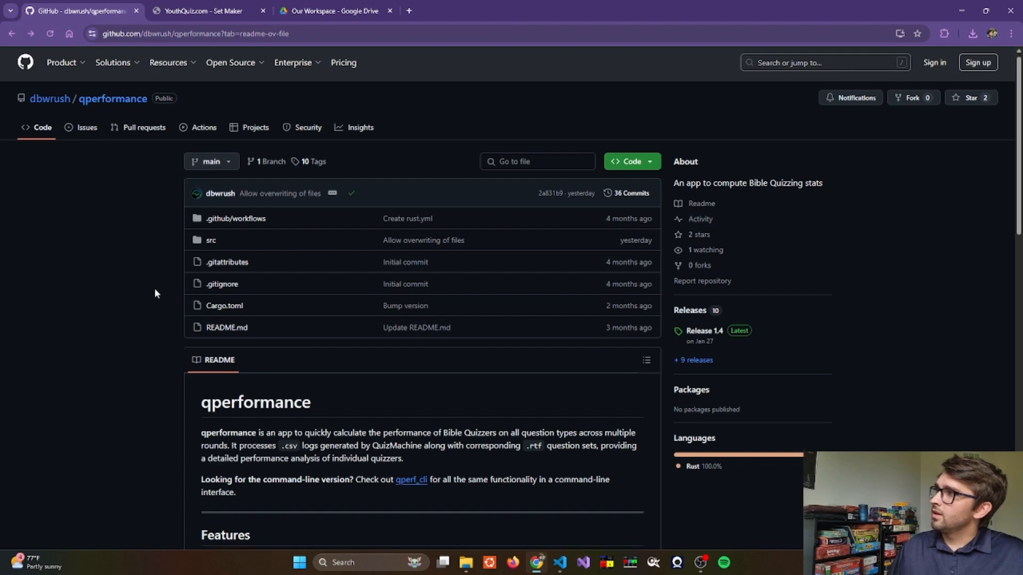
- Read through the qperformance README on GitHub and open its Releases page
scroll(155, 290, "down", 5)
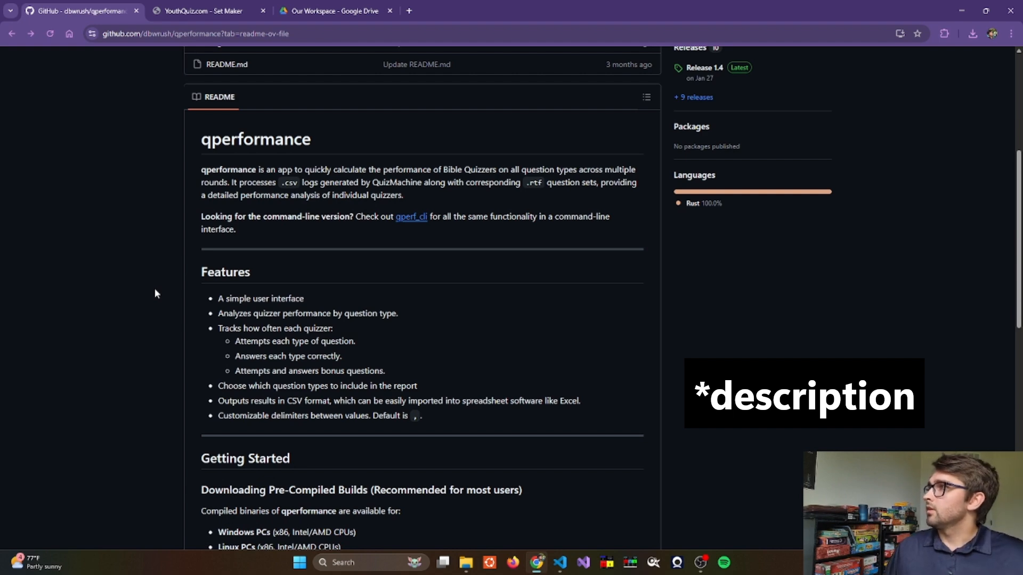
scroll(154, 289, "down", 3)
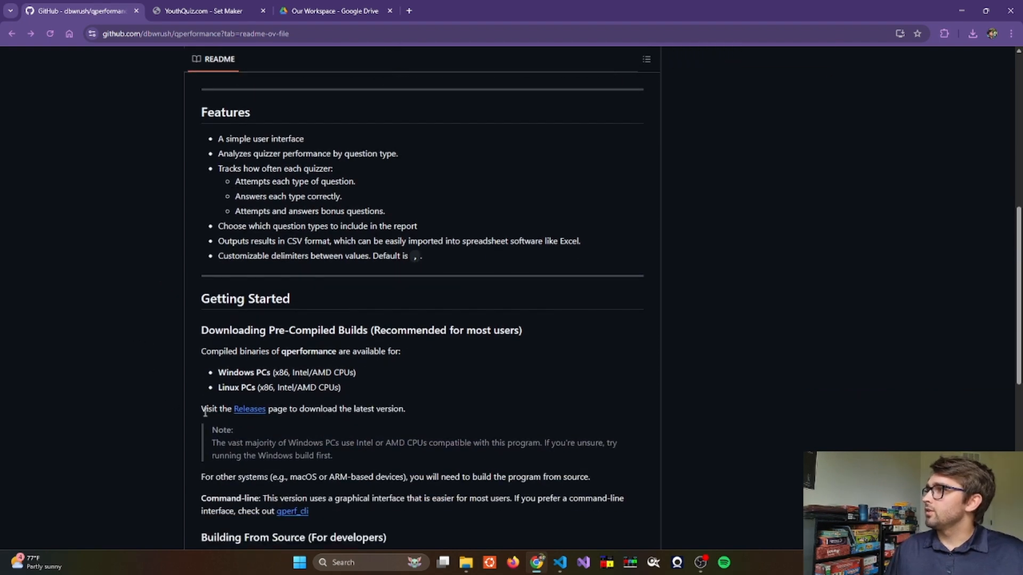
left_click(250, 410)
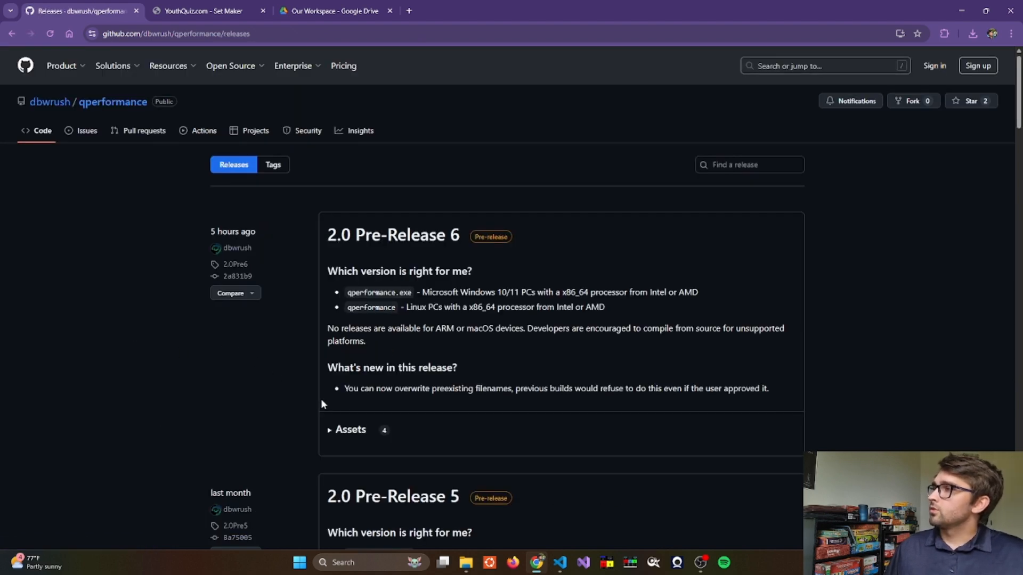
- Expand the assets of 2.0 Pre-Release 6 and view the downloaded executable in the OurWorkspace folder
left_click(347, 429)
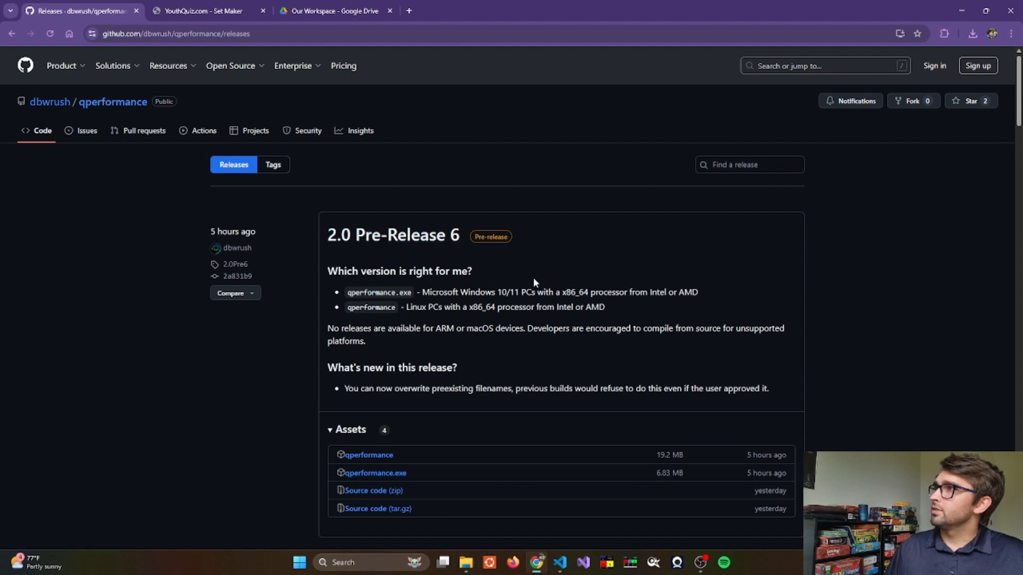
scroll(646, 276, "down", 1)
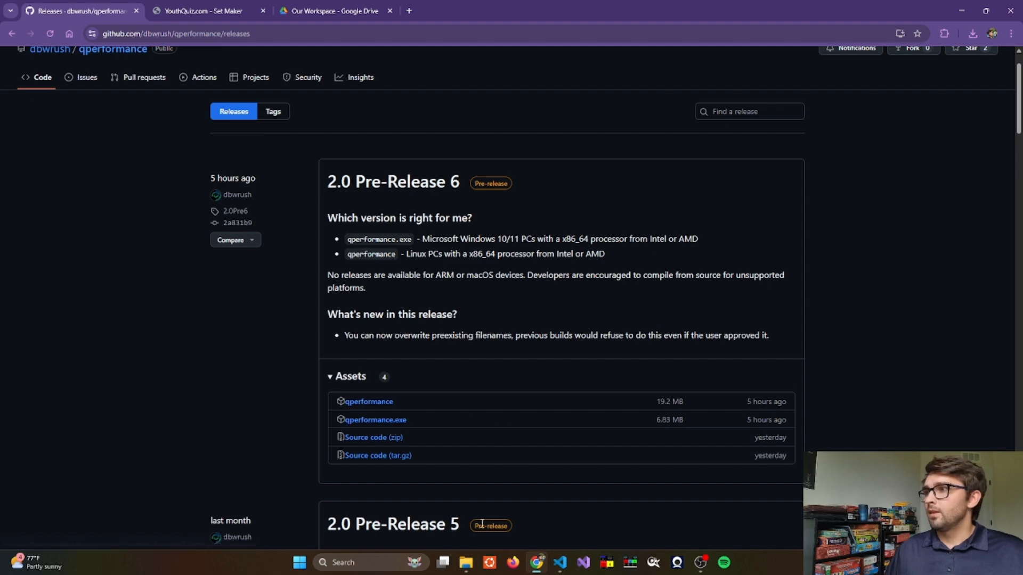
left_click(467, 564)
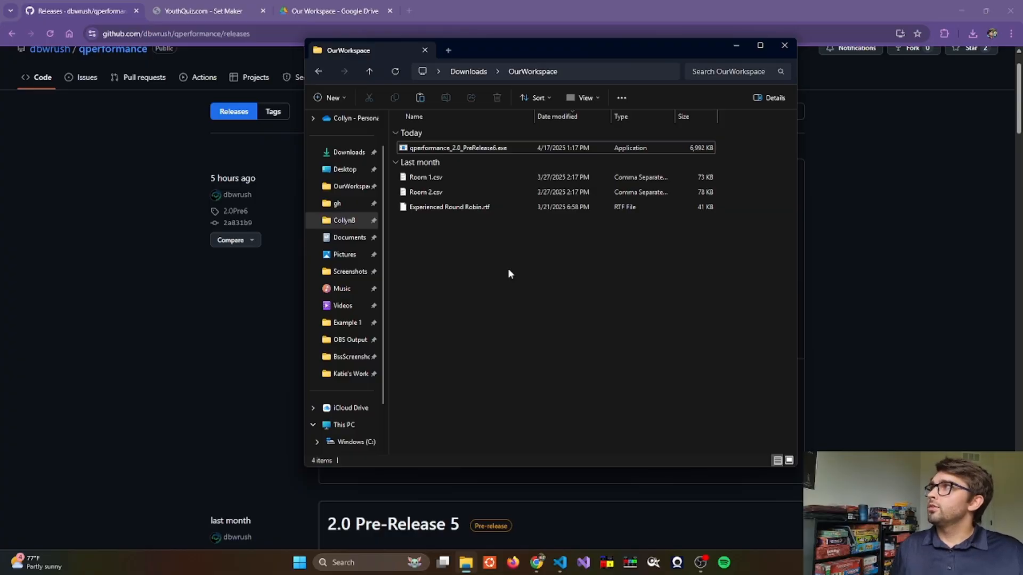
left_click(292, 88)
- In YouthQuiz Set Maker, choose rich text output as one file containing all sets and agree to the terms
left_click(202, 10)
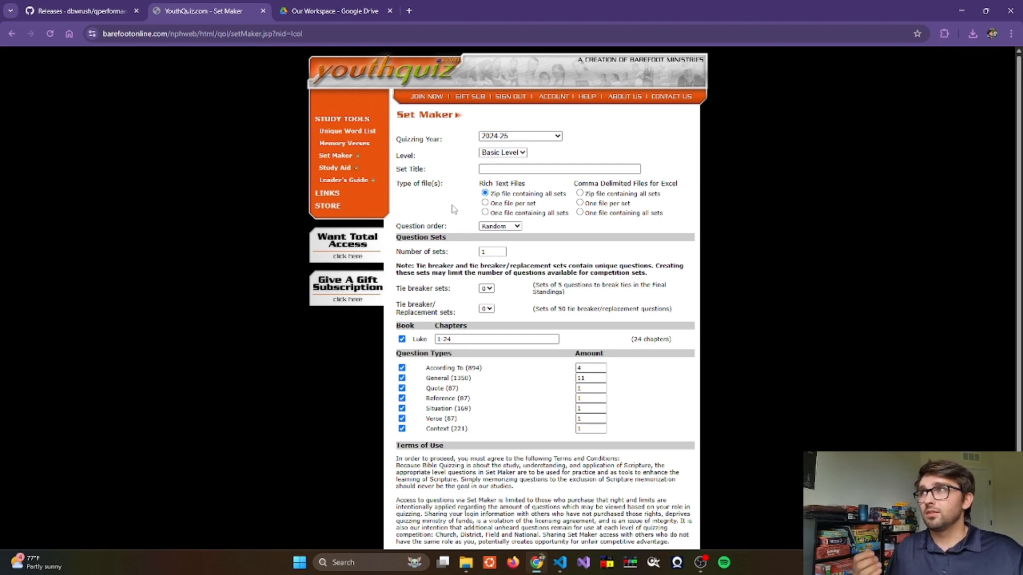
left_click(485, 212)
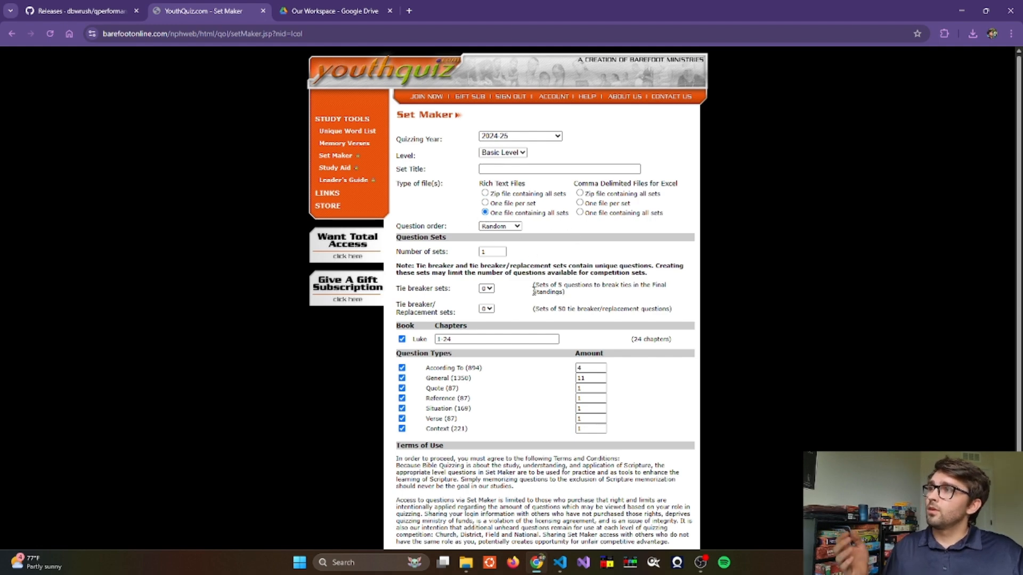
scroll(542, 387, "down", 2)
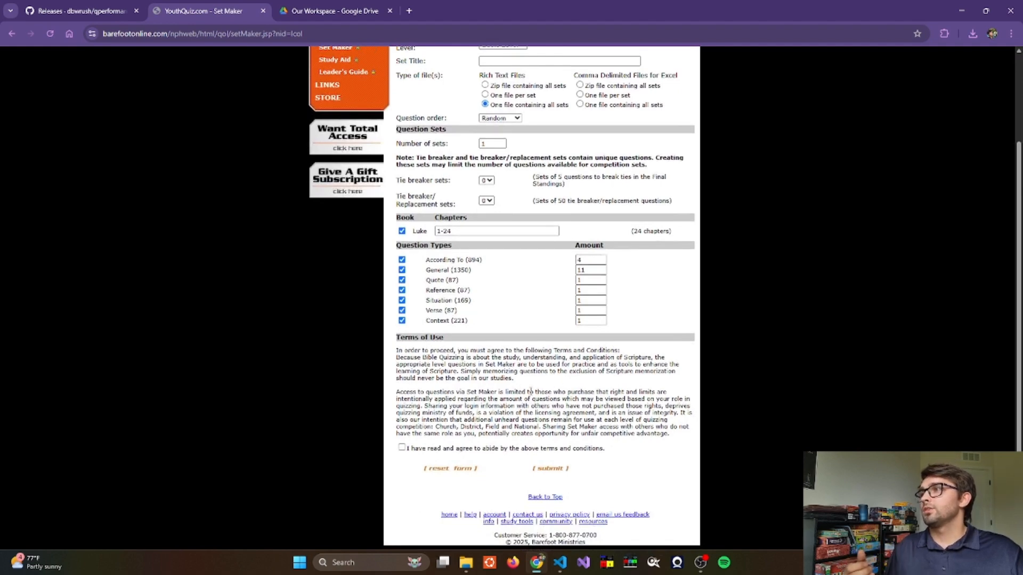
left_click(402, 448)
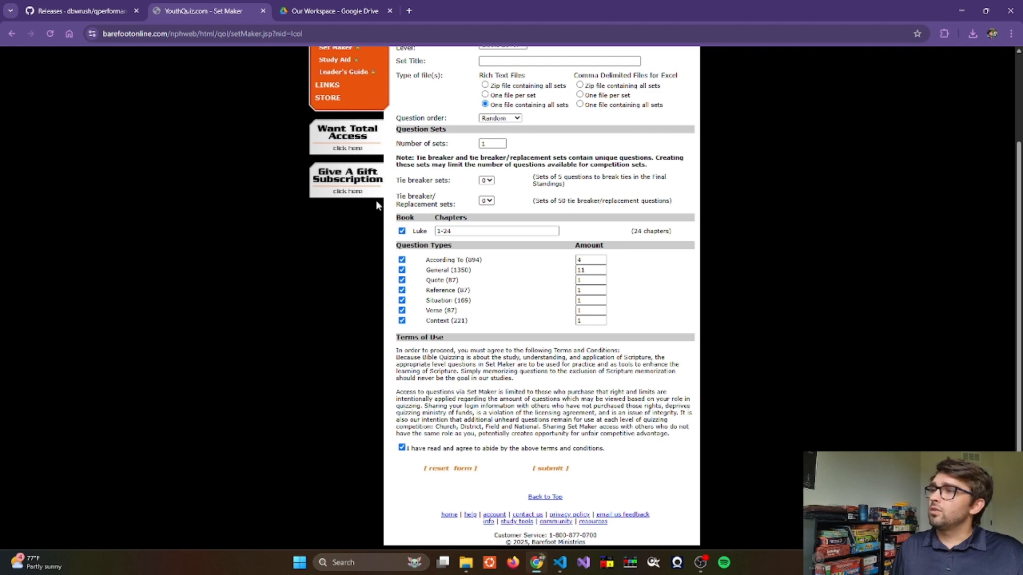
- Open QuizMachine's score sheet and its Export/Import dialog, then close both
left_click(630, 564)
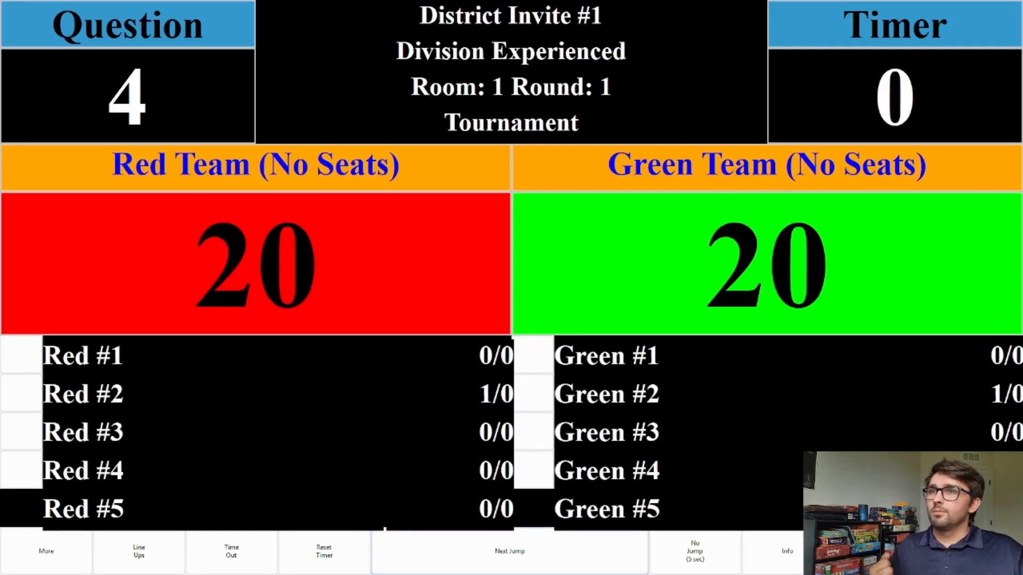
key("s")
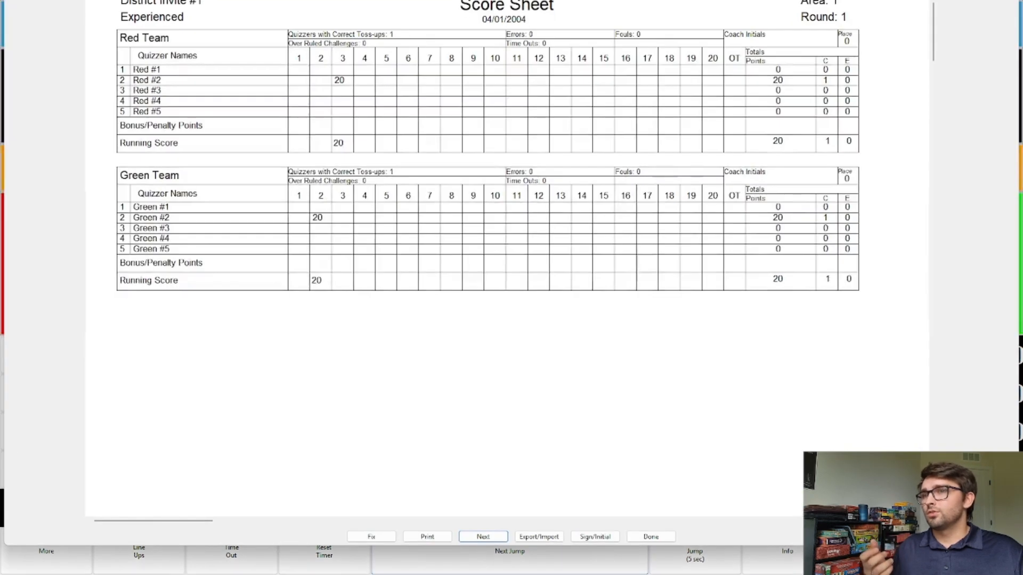
left_click(546, 538)
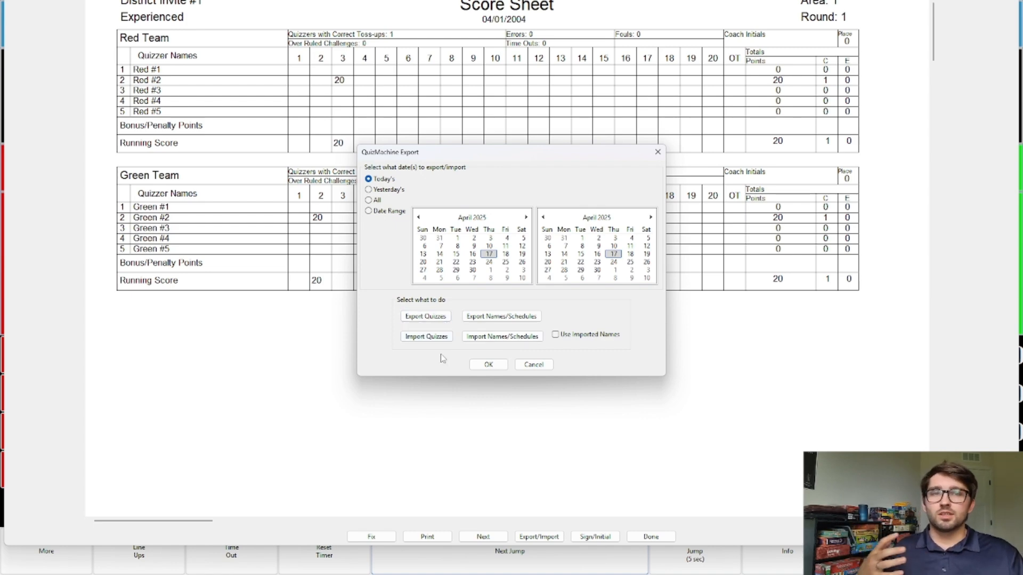
left_click(524, 367)
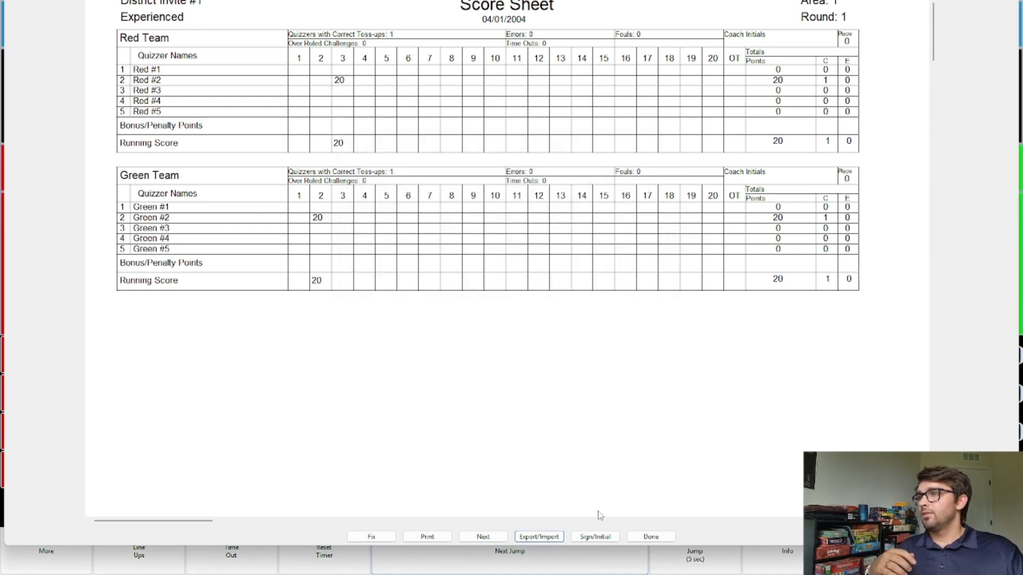
left_click(651, 537)
- Exit QuizMachine
left_click(73, 550)
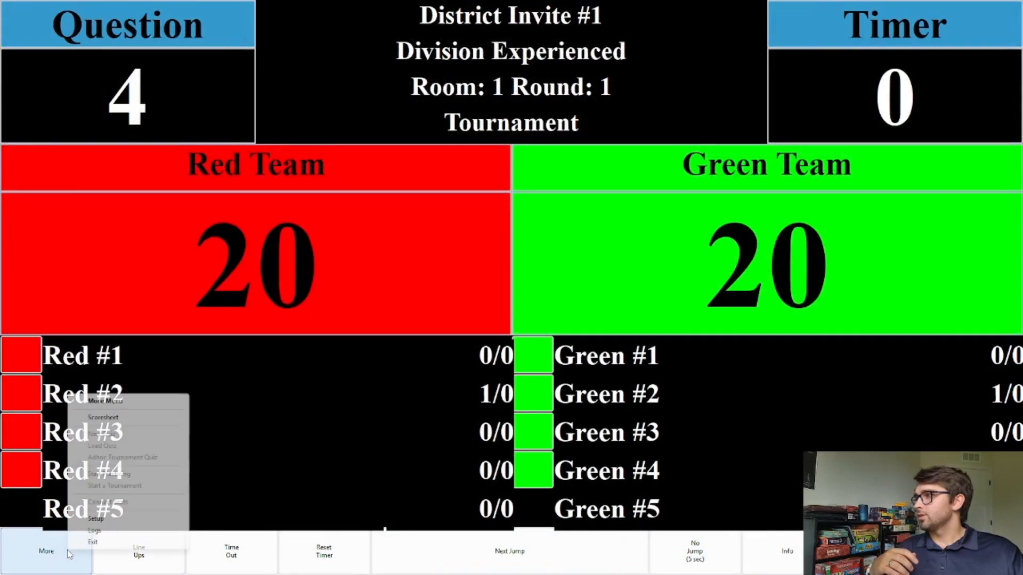
left_click(117, 542)
left_click(549, 289)
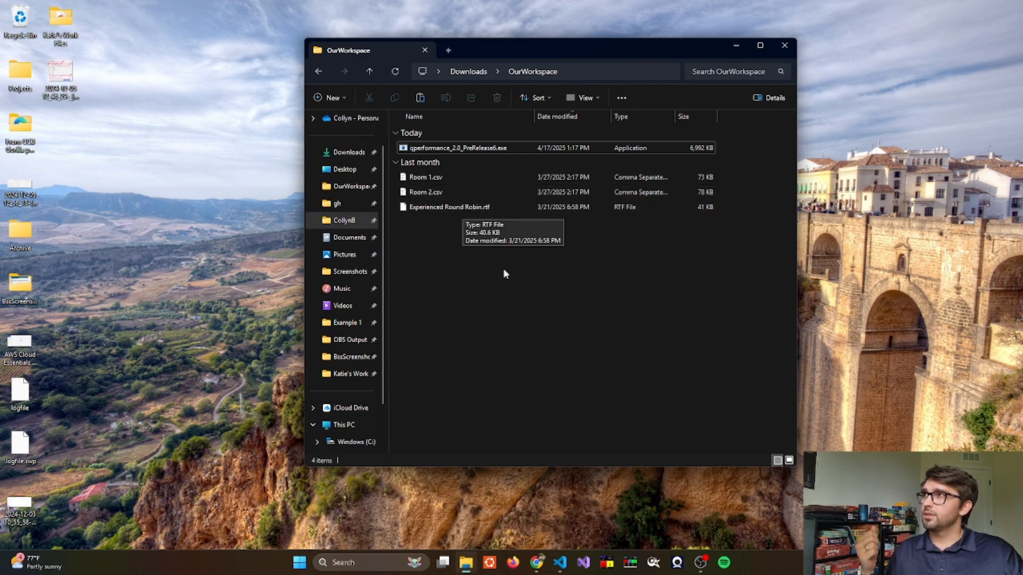
- Launch the qperformance 2.0 PreRelease6 executable and move its window beside the file explorer
double_click(457, 150)
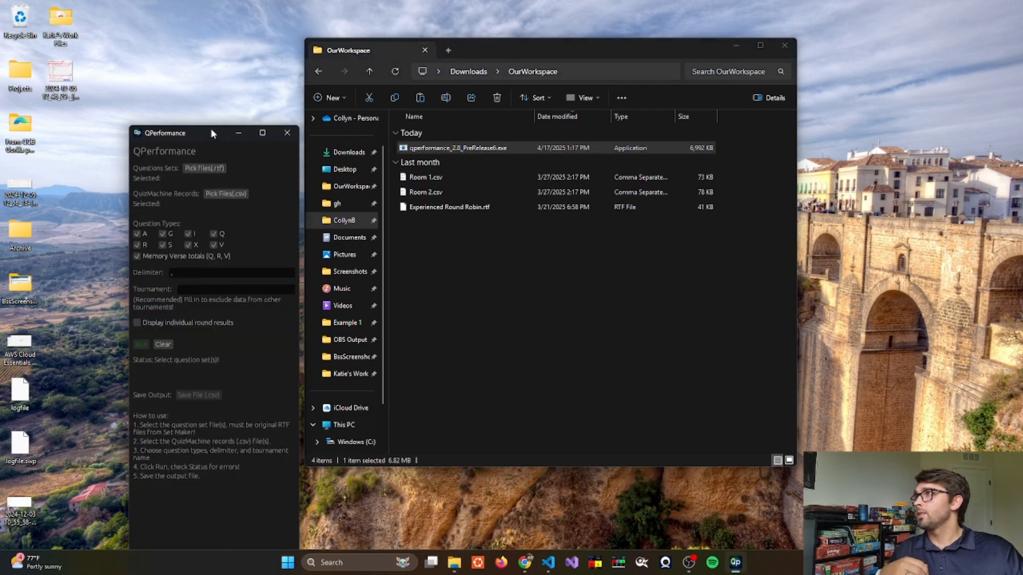
left_click_drag(212, 133, 909, 45)
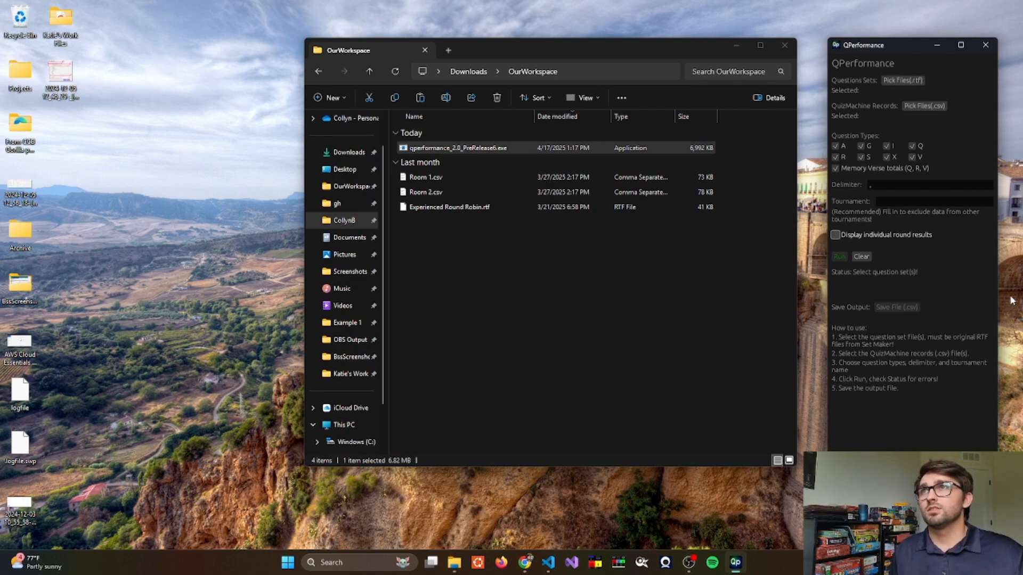
- Pick Experienced Round Robin.rtf as the question set file
left_click(893, 82)
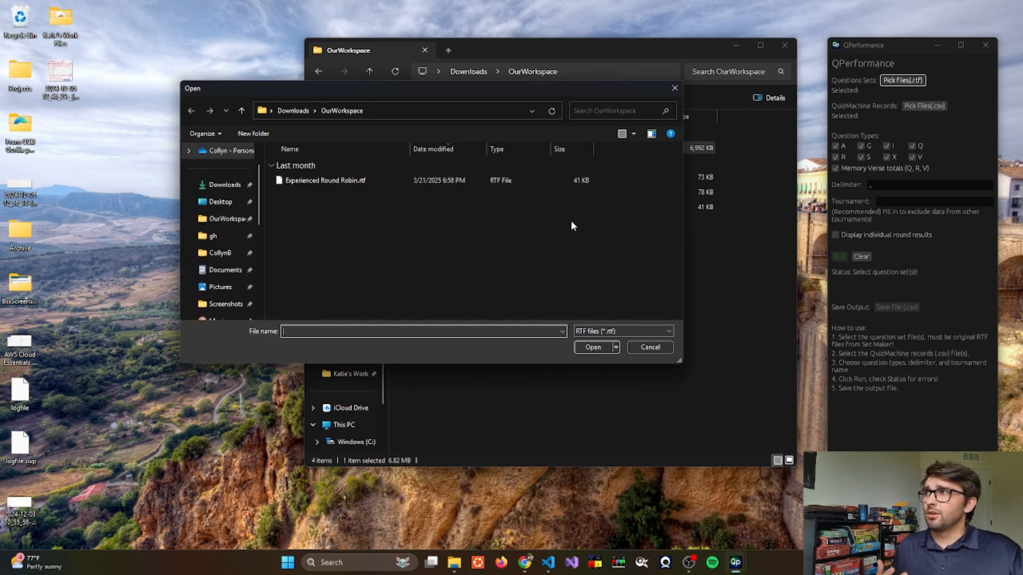
left_click(372, 182)
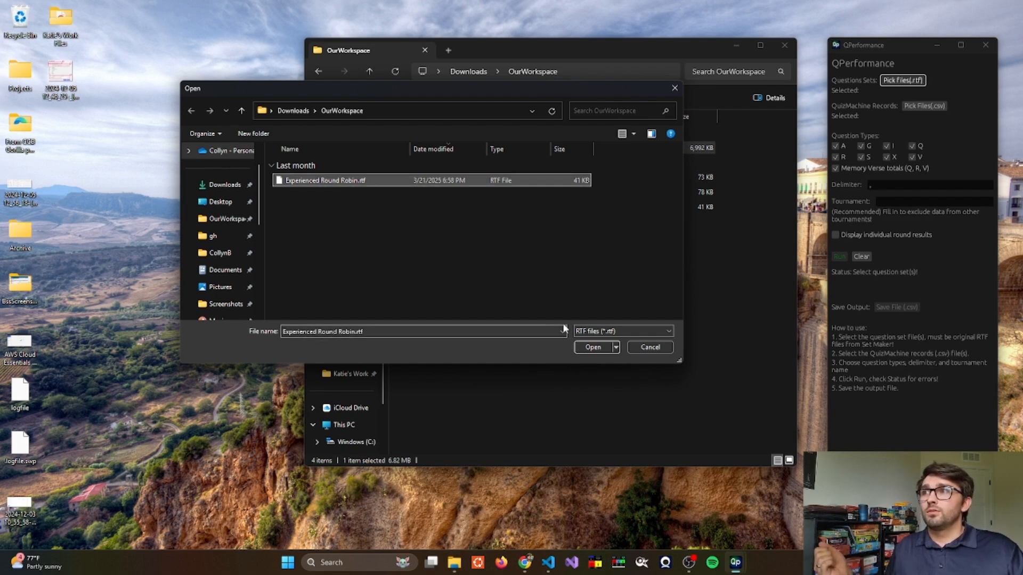
left_click(585, 344)
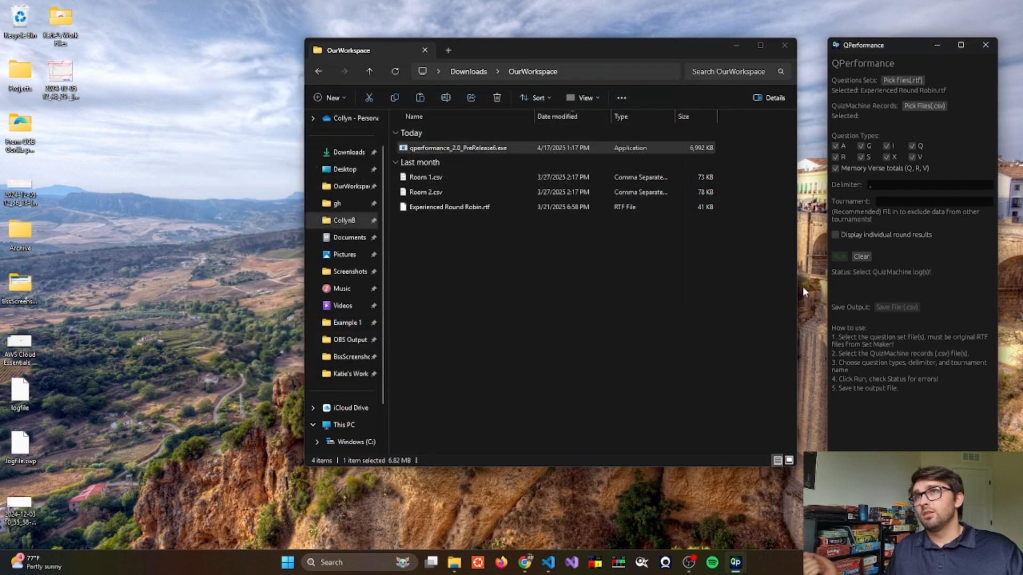
- Pick both Room 1.csv and Room 2.csv as the QuizMachine records
left_click(922, 106)
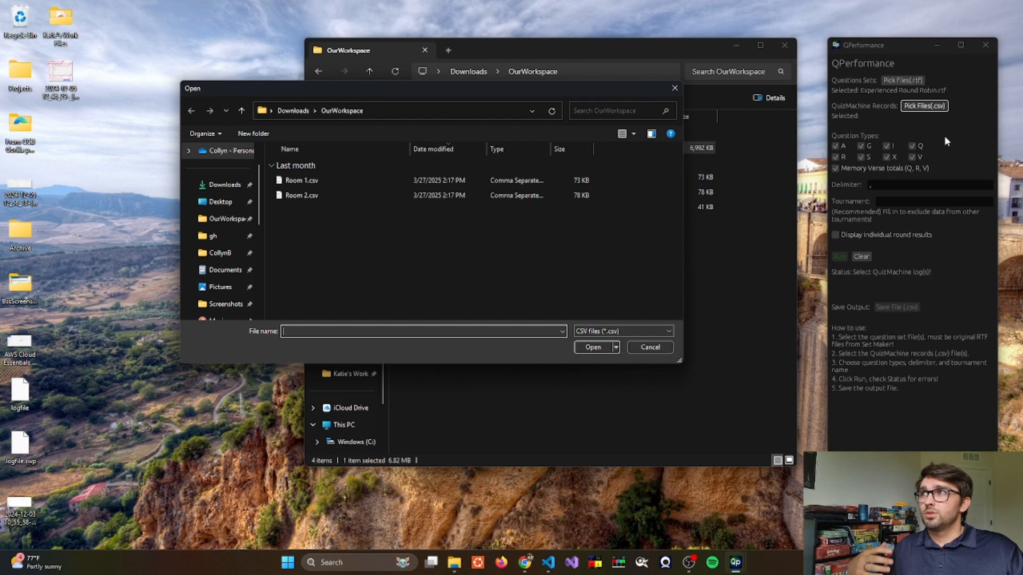
left_click(365, 182)
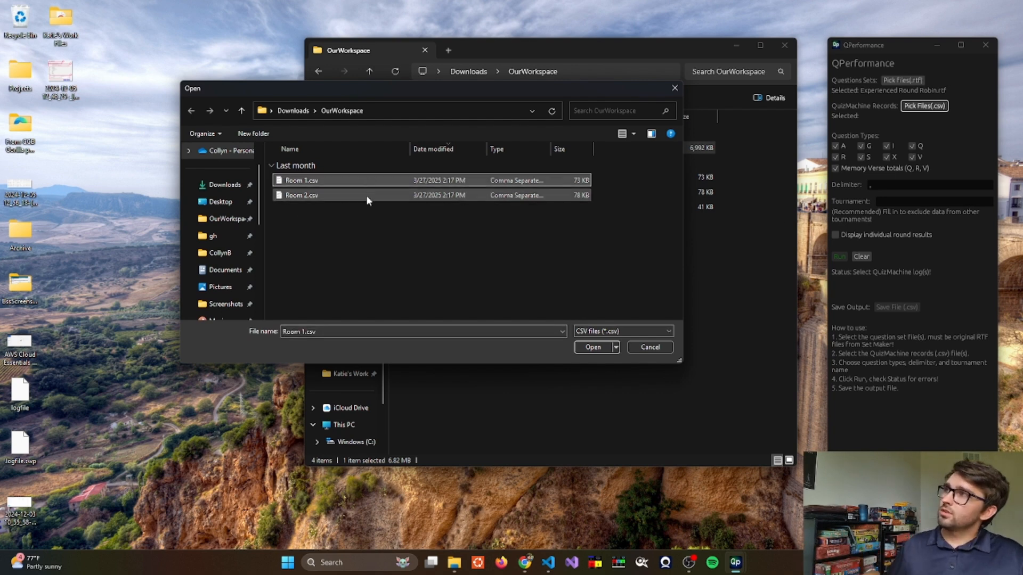
left_click(366, 195, "ctrl")
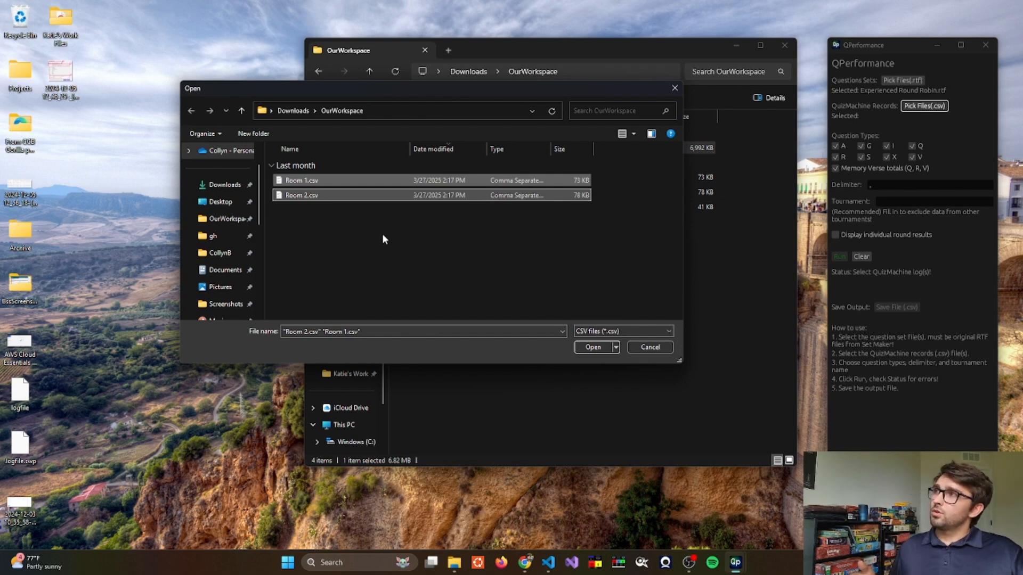
left_click(339, 179, "ctrl")
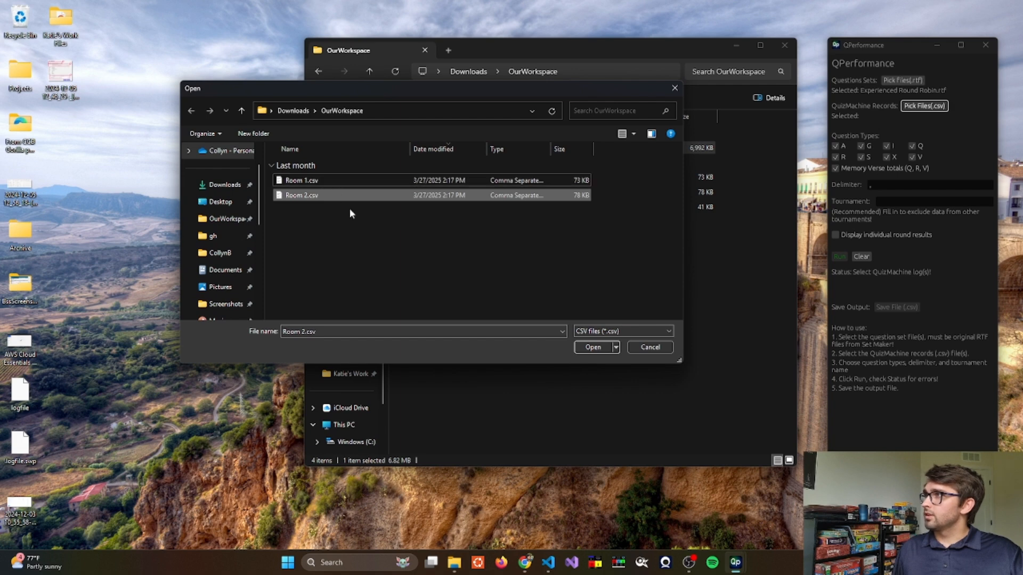
left_click(357, 261)
left_click(366, 196, "shift")
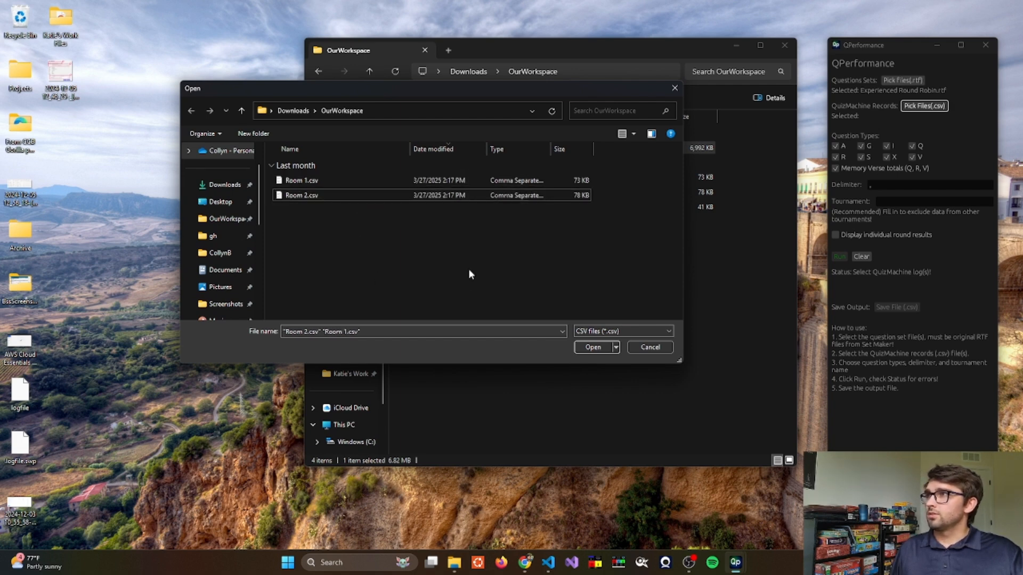
left_click(384, 181)
left_click(384, 195, "shift")
left_click(593, 347)
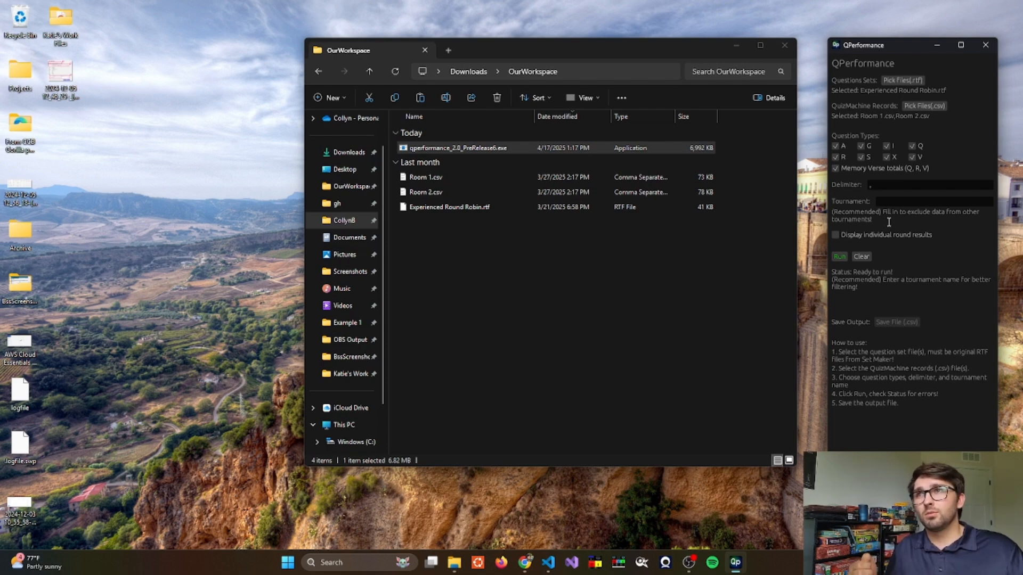
- Open Room 1.csv in a text editor and select the tournament name One Family Finals
double_click(455, 177)
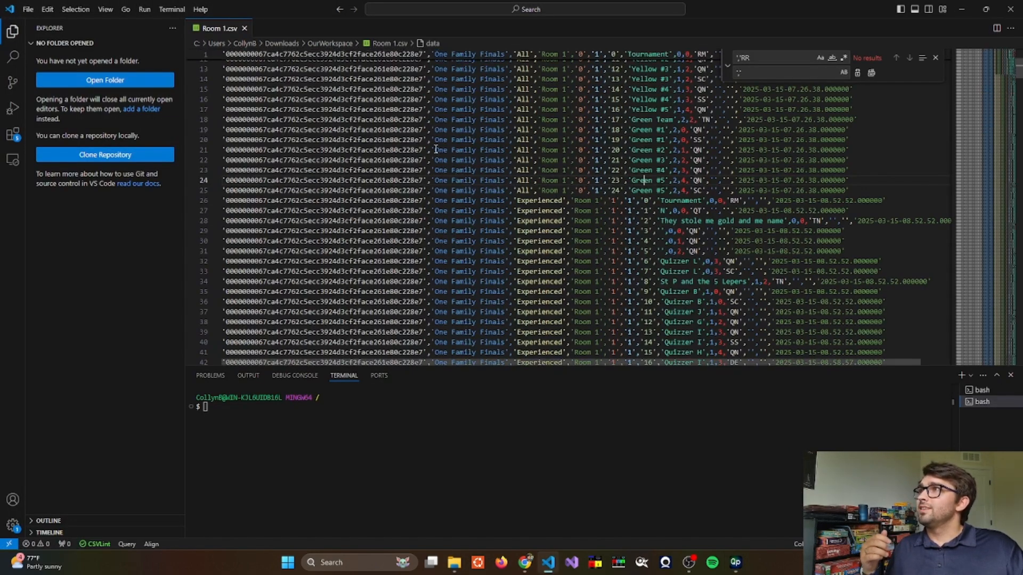
left_click_drag(434, 150, 505, 150)
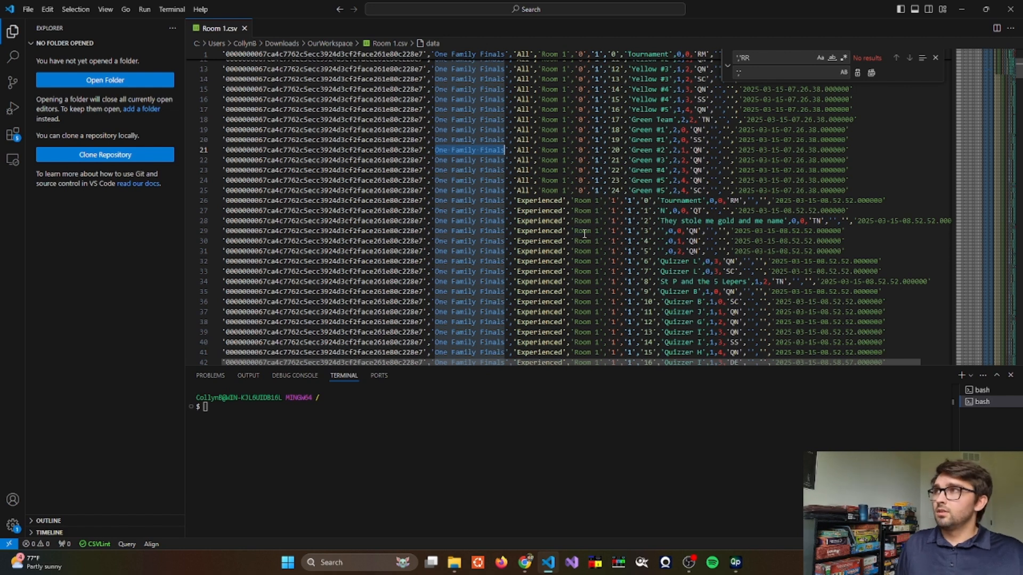
- Set the tournament name in QPerformance to One Family Finals
key("alt+Tab")
key("alt+Tab")
key("alt+Tab")
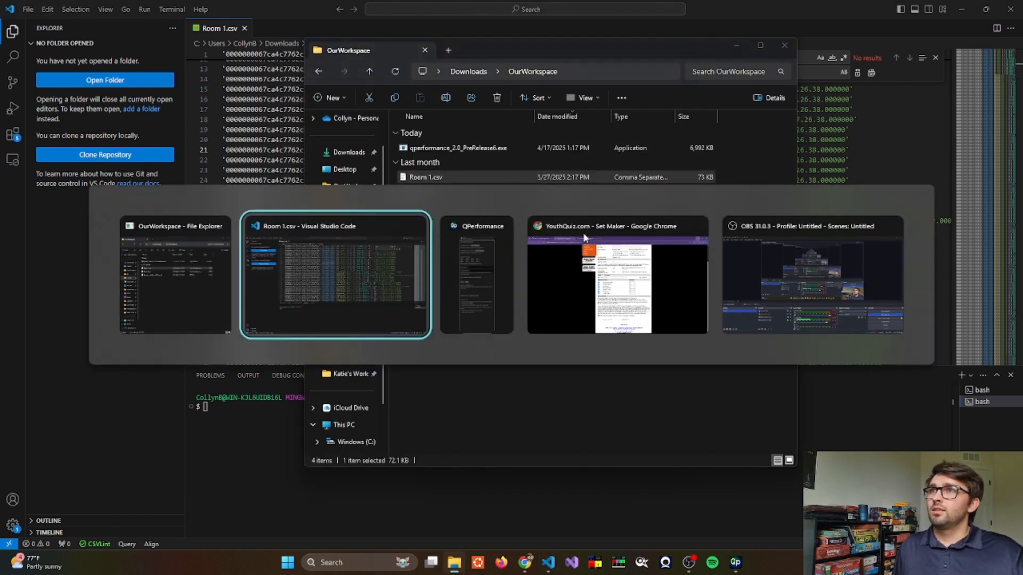
left_click(901, 201)
type("One Family Finals")
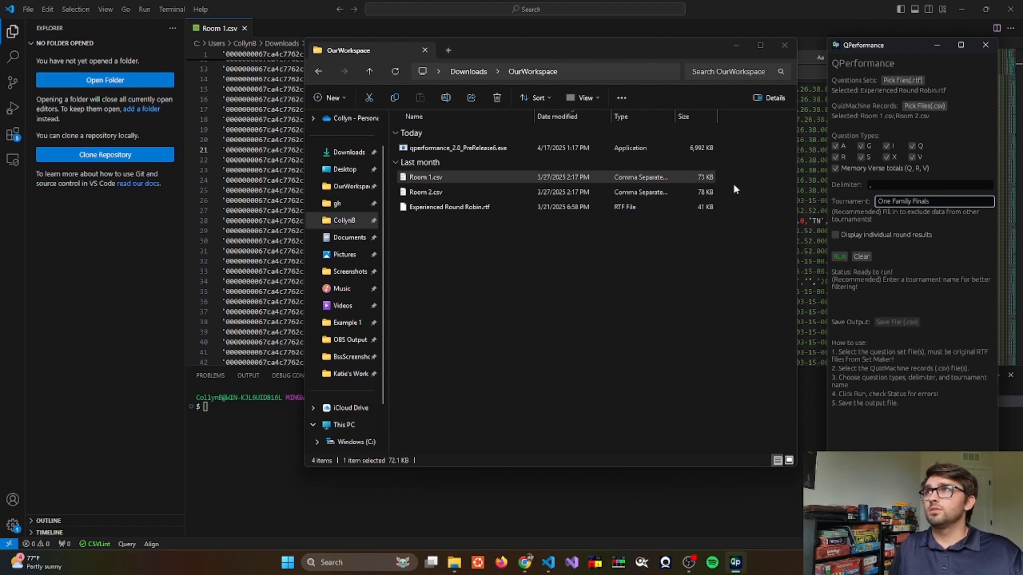
- Enable display of individual round results
left_click(959, 7)
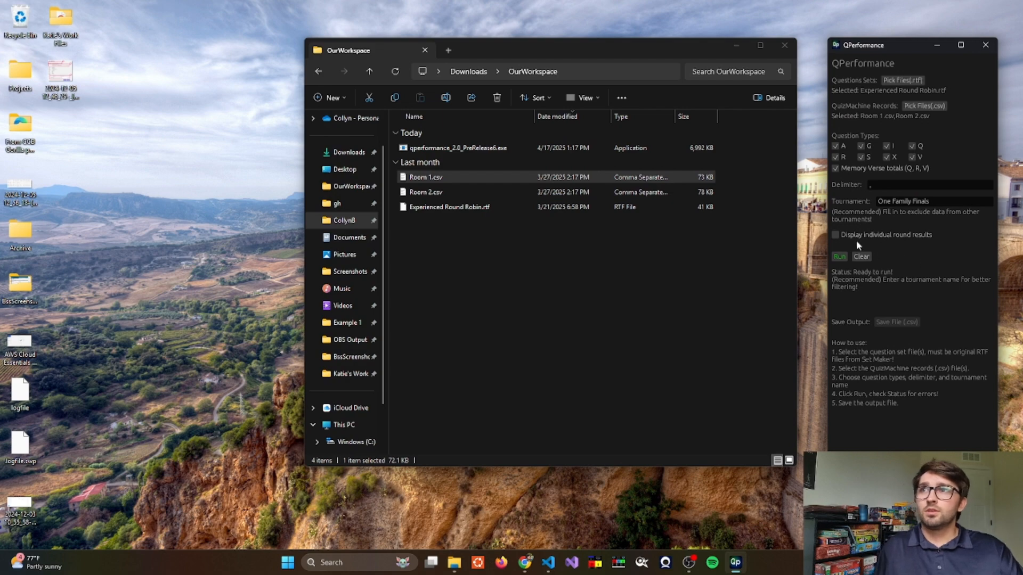
left_click(835, 235)
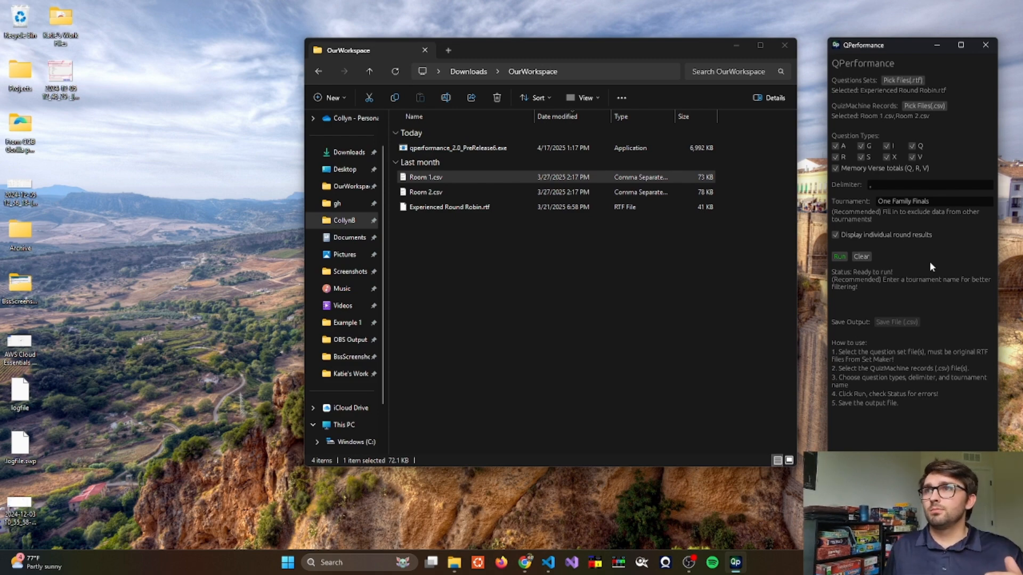
- Run the analysis and save the output file as OurResults.csv in OurWorkspace
left_click(839, 257)
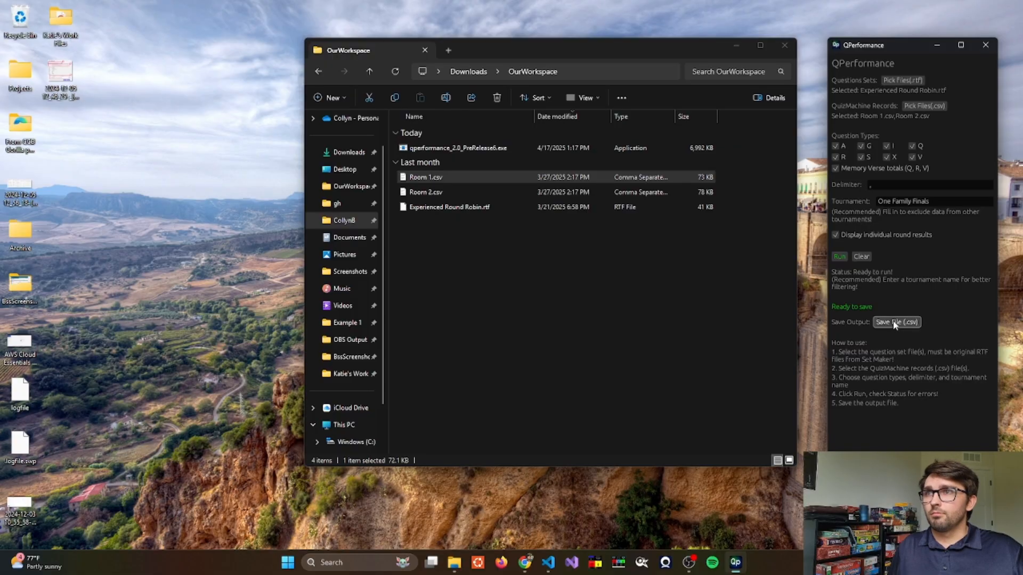
left_click(895, 322)
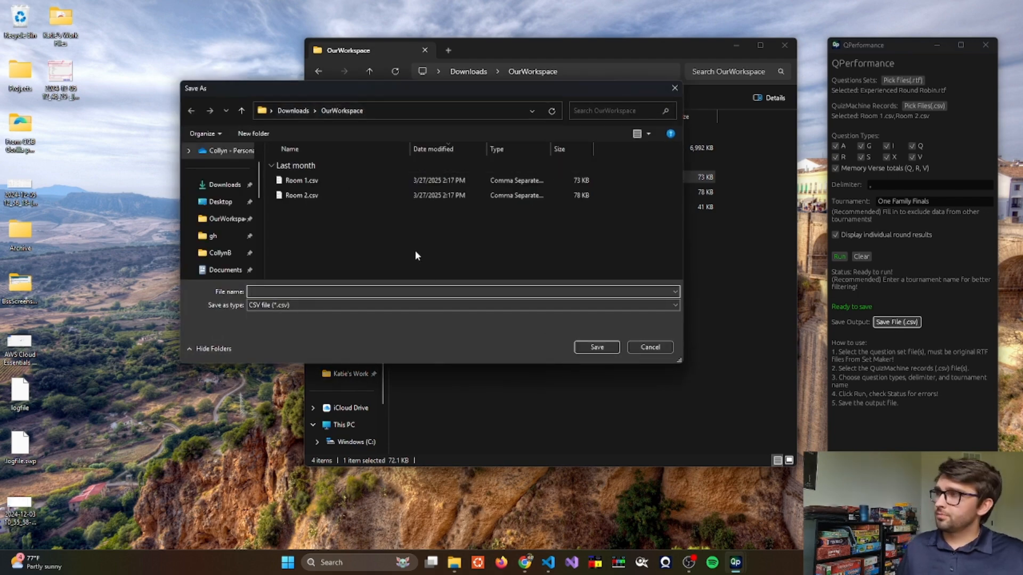
type("OurResults.csv")
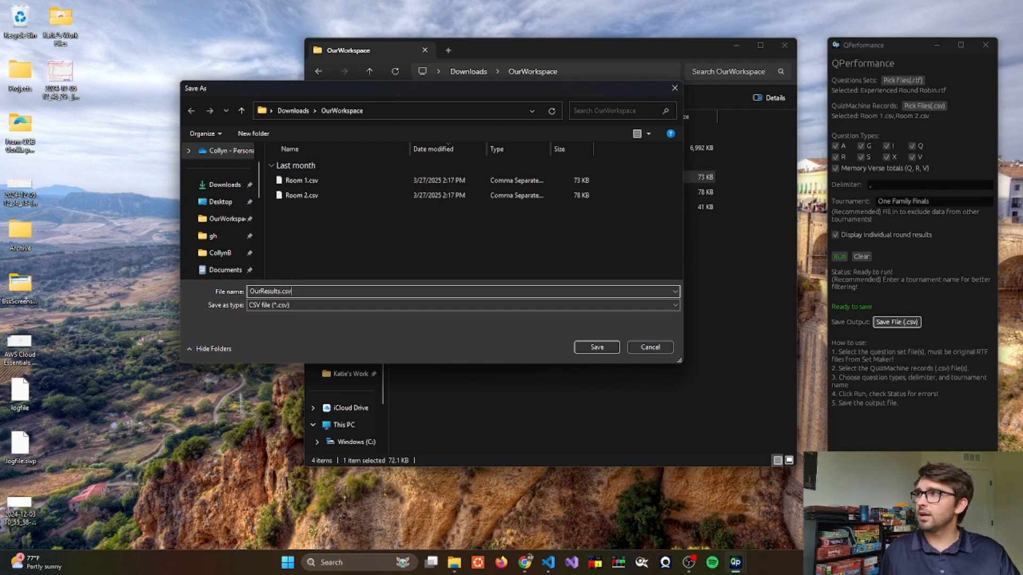
key("Return")
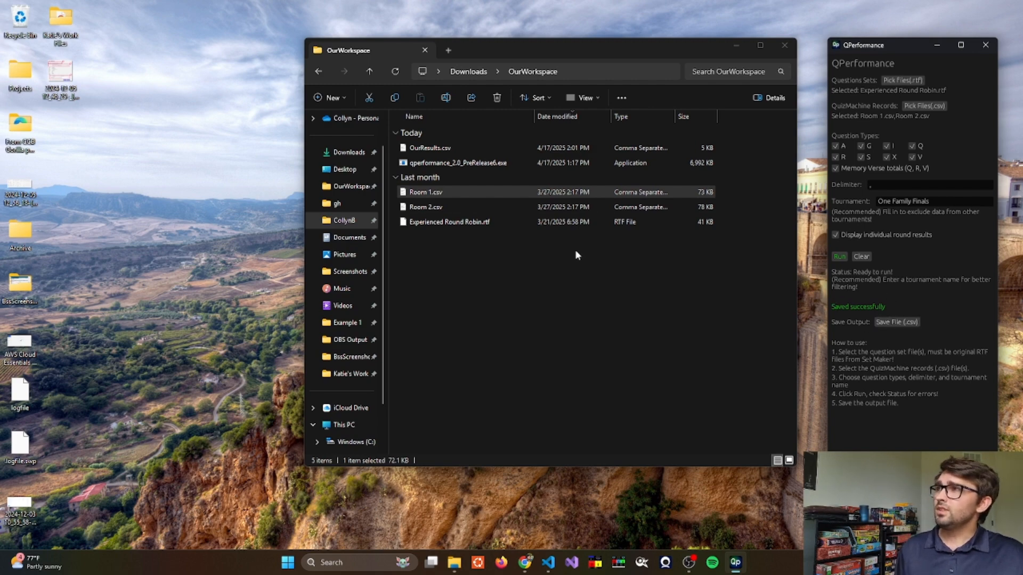
- Open OurResults.csv in VS Code and scroll through its quizzer, round and team results
double_click(465, 146)
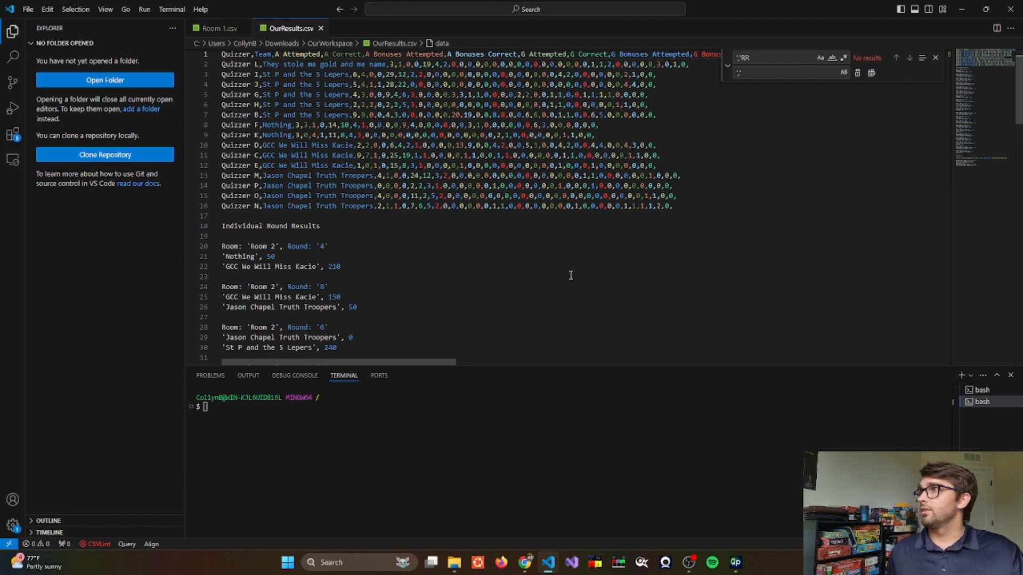
scroll(421, 230, "down", 20)
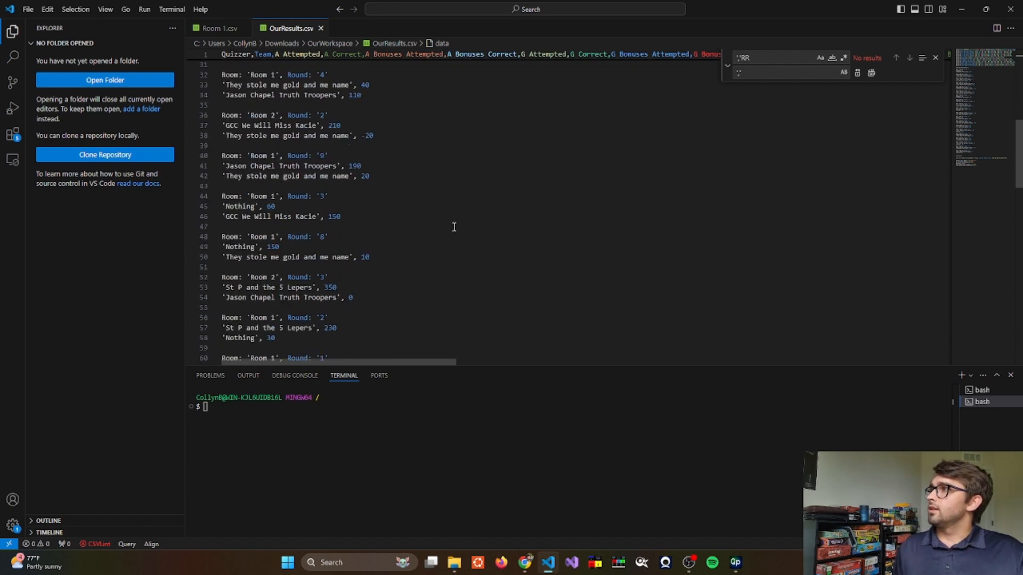
scroll(462, 226, "down", 5)
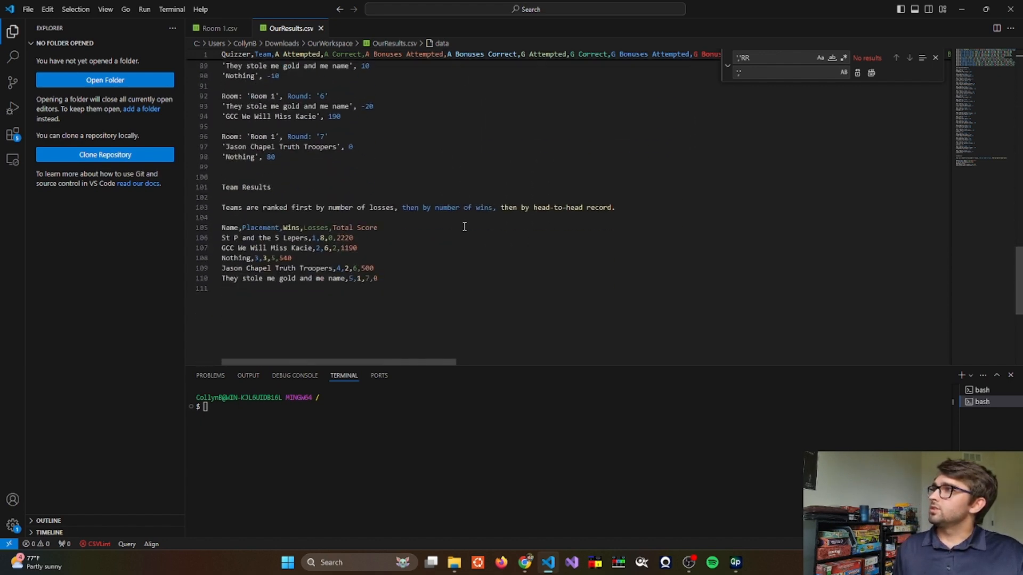
scroll(474, 225, "up", 7)
scroll(477, 224, "up", 20)
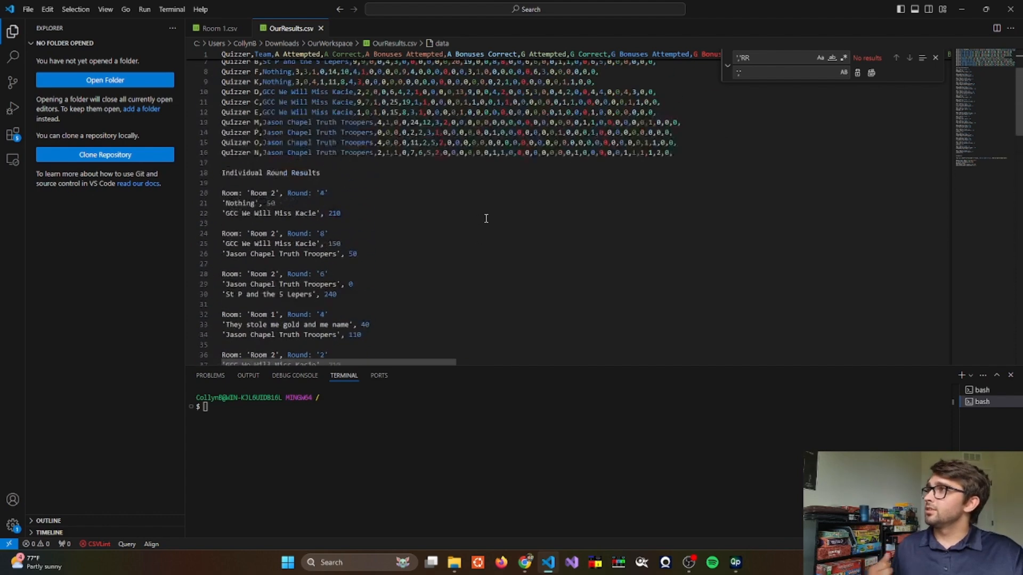
- Upload OurResults.csv to the Our Workspace folder in Google Drive
left_click(525, 562)
left_click(340, 16)
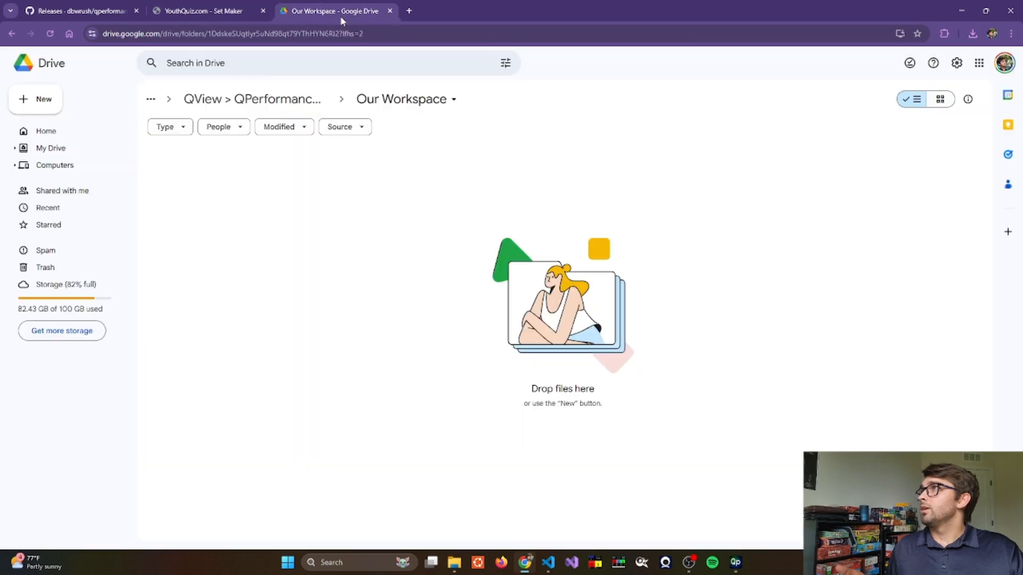
left_click(50, 102)
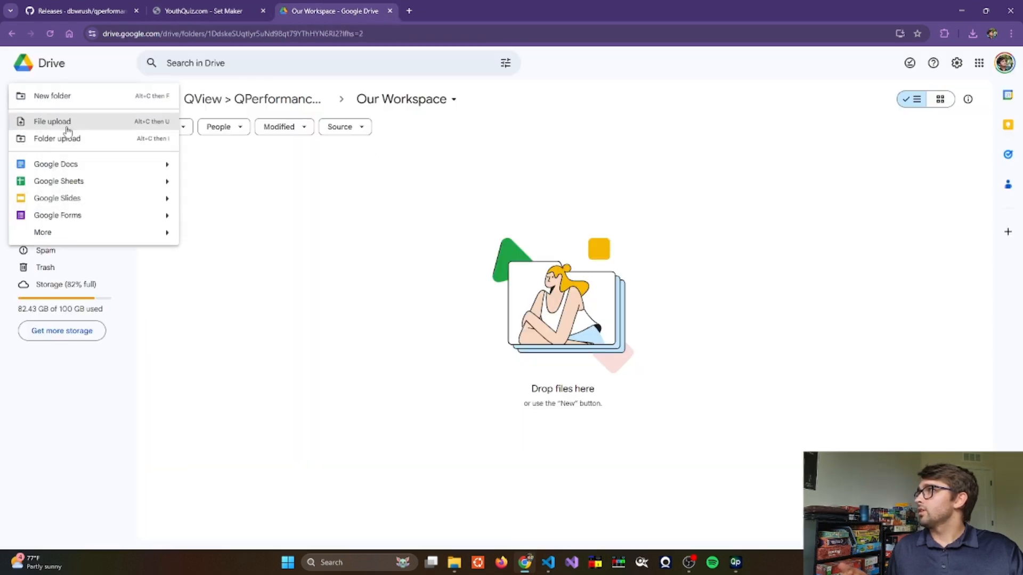
left_click(60, 120)
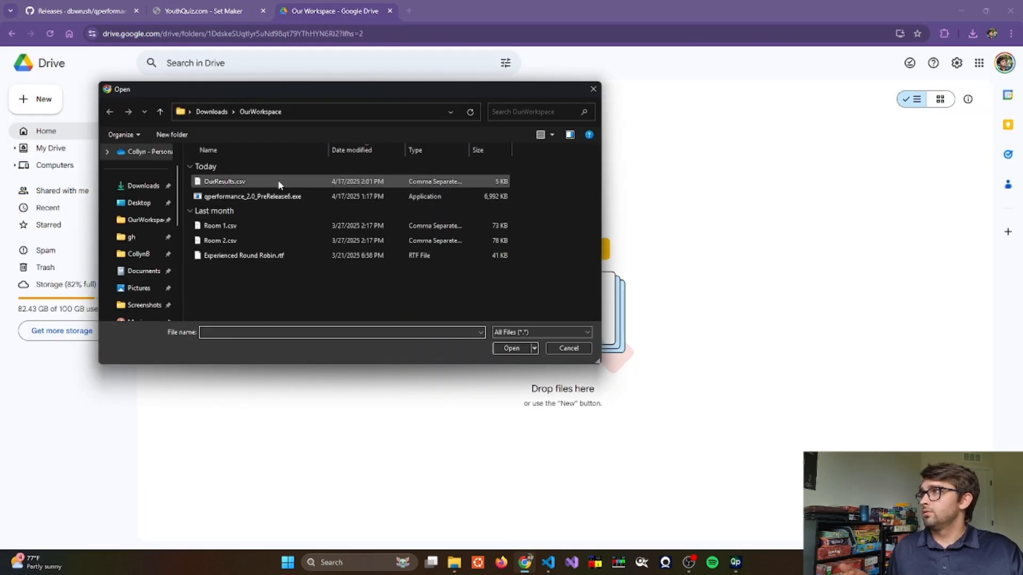
double_click(278, 182)
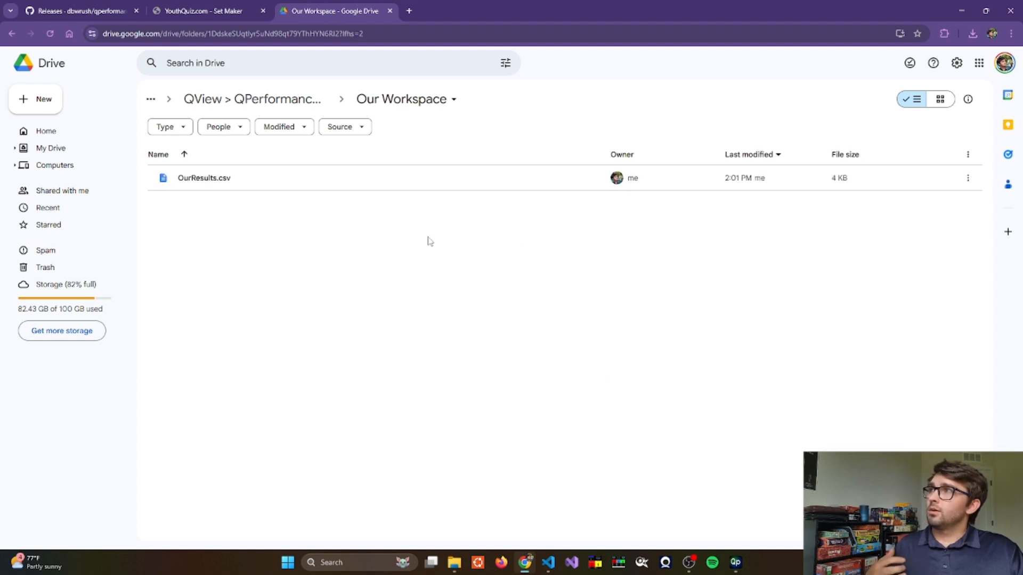
- Open the uploaded OurResults.csv with Google Sheets
right_click(390, 184)
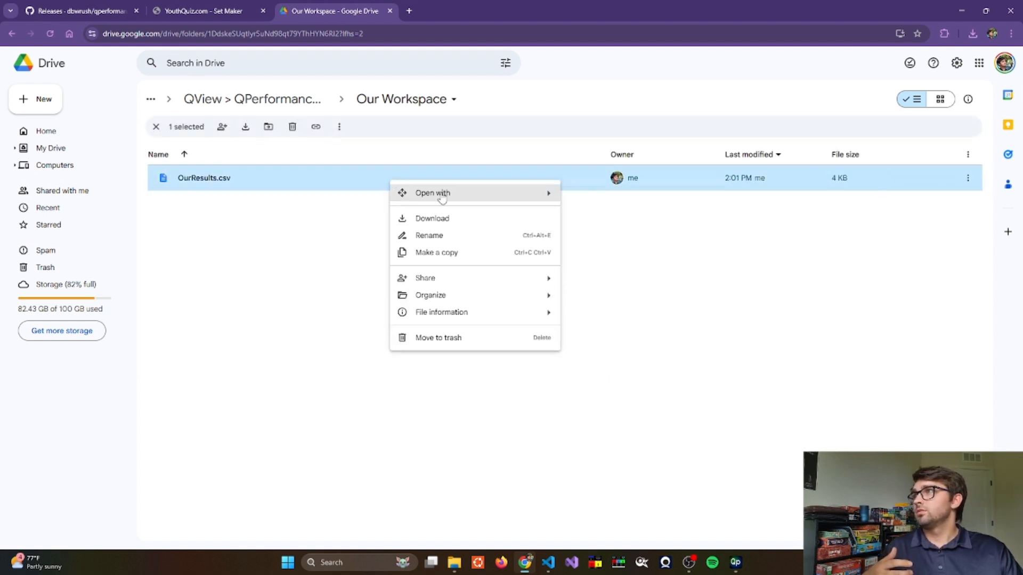
mouse_move(538, 193)
left_click(619, 257)
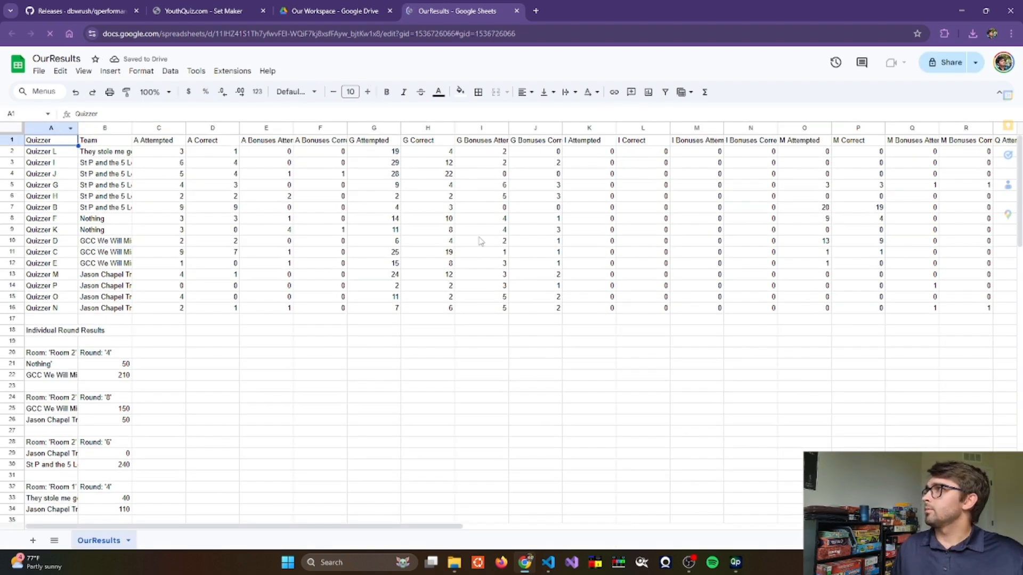
- Select all data columns and auto-fit their widths to the contents
scroll(538, 229, "right", 15)
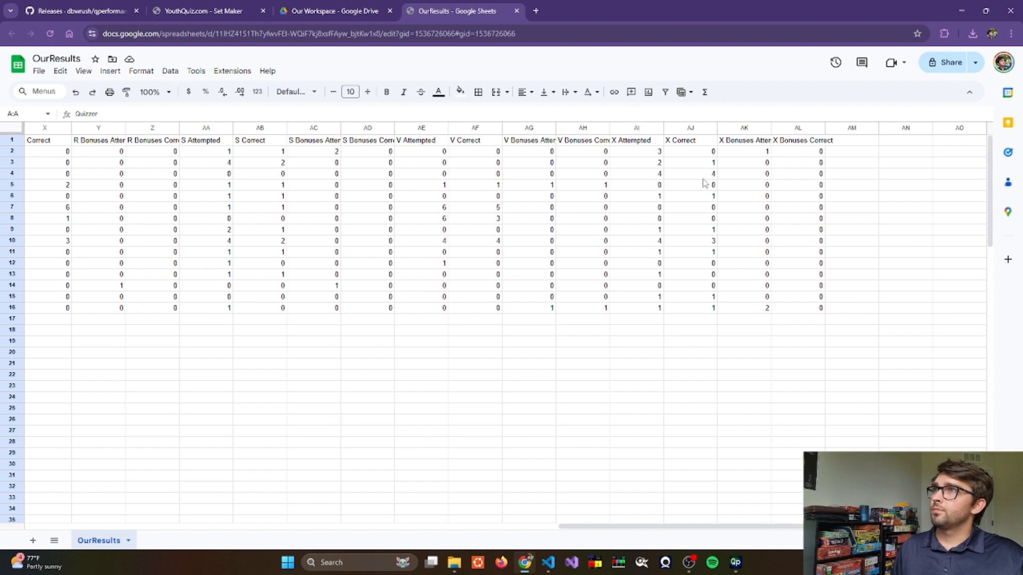
left_click(797, 128, "shift")
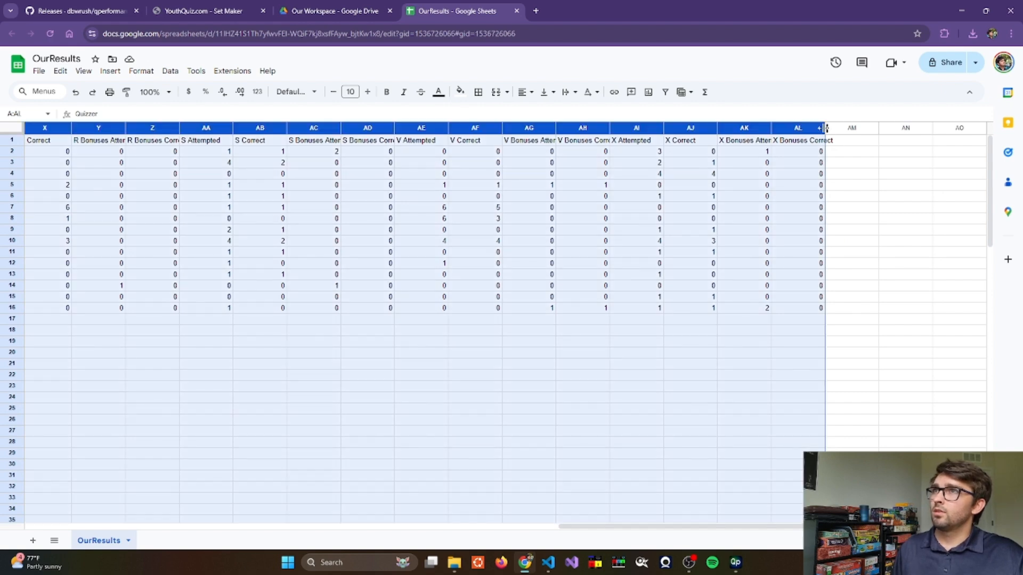
double_click(825, 128)
left_click(637, 319)
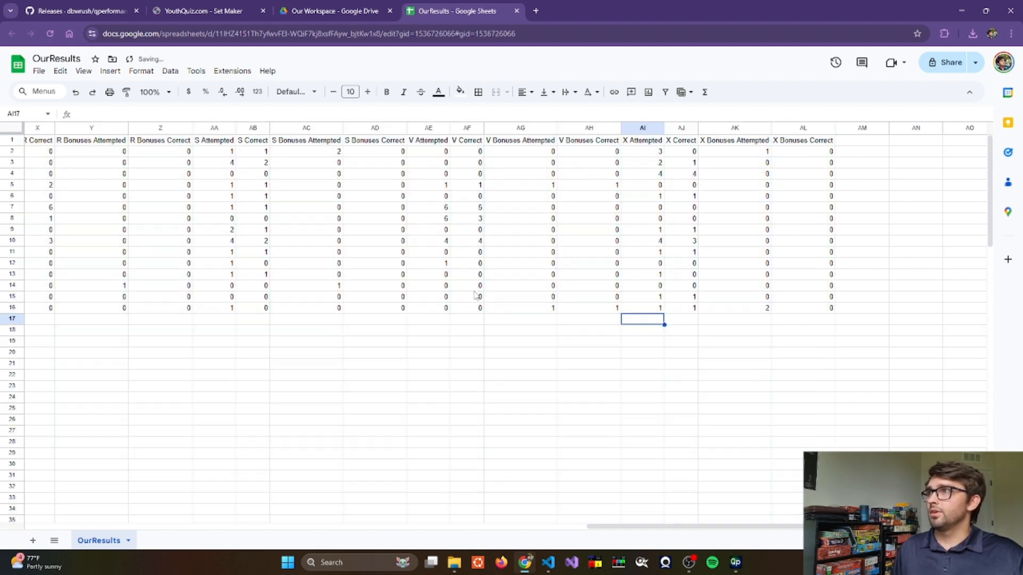
- Scroll across the sheet to review every question-type statistics column
scroll(450, 292, "left", 15)
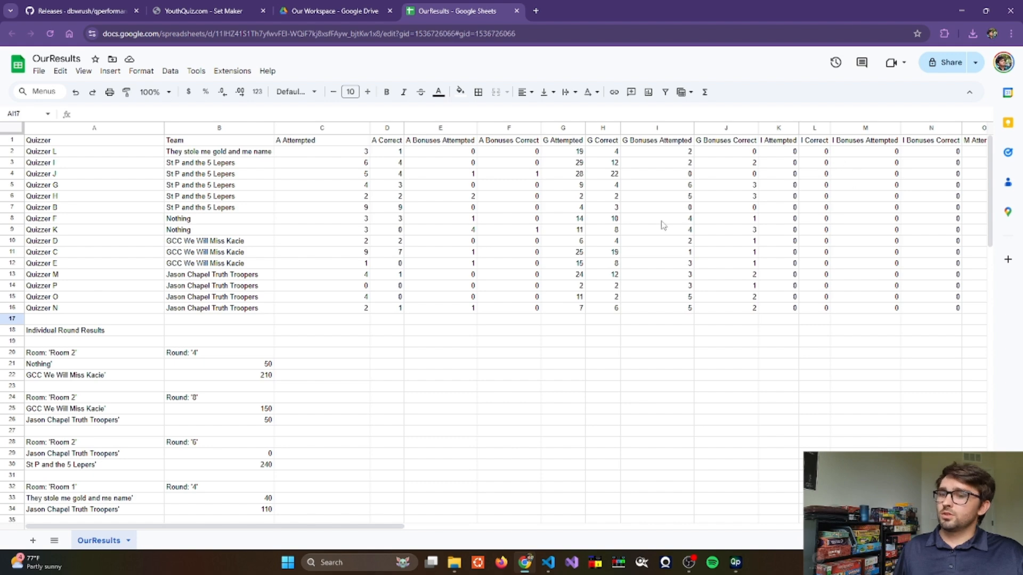
scroll(642, 212, "right", 5)
scroll(639, 211, "right", 3)
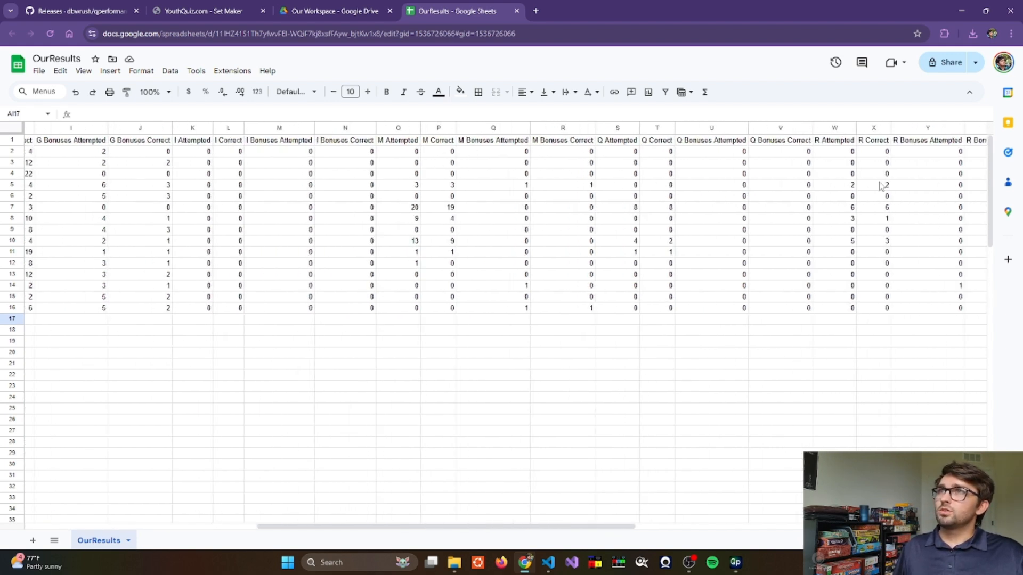
scroll(642, 184, "right", 4)
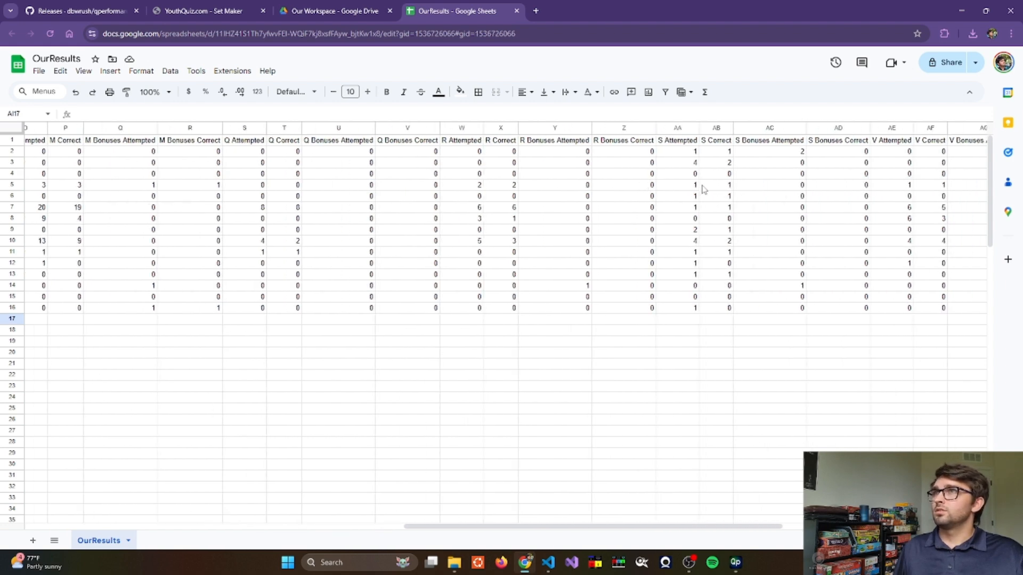
scroll(717, 195, "right", 4)
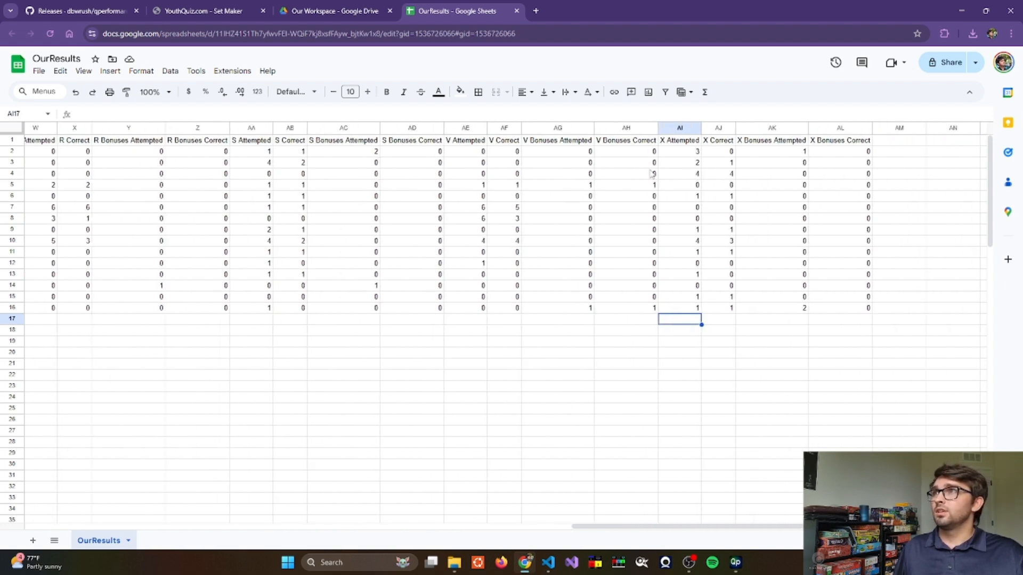
scroll(554, 223, "left", 10)
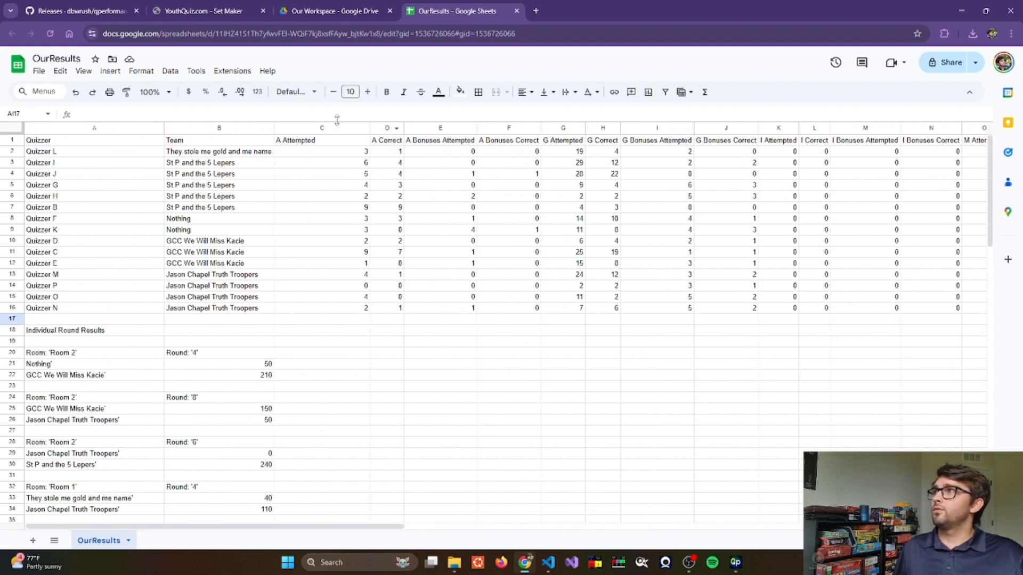
- Highlight the A Attempted, A Correct, A Bonuses Attempted and A Bonuses Correct columns in turn to examine them
left_click(319, 128)
left_click(507, 130, "shift")
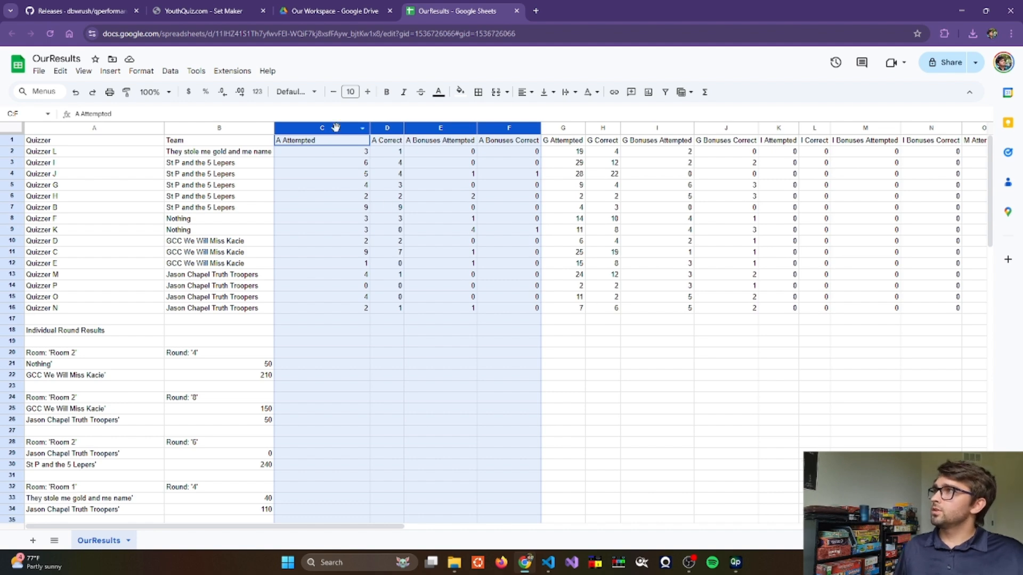
left_click(365, 130)
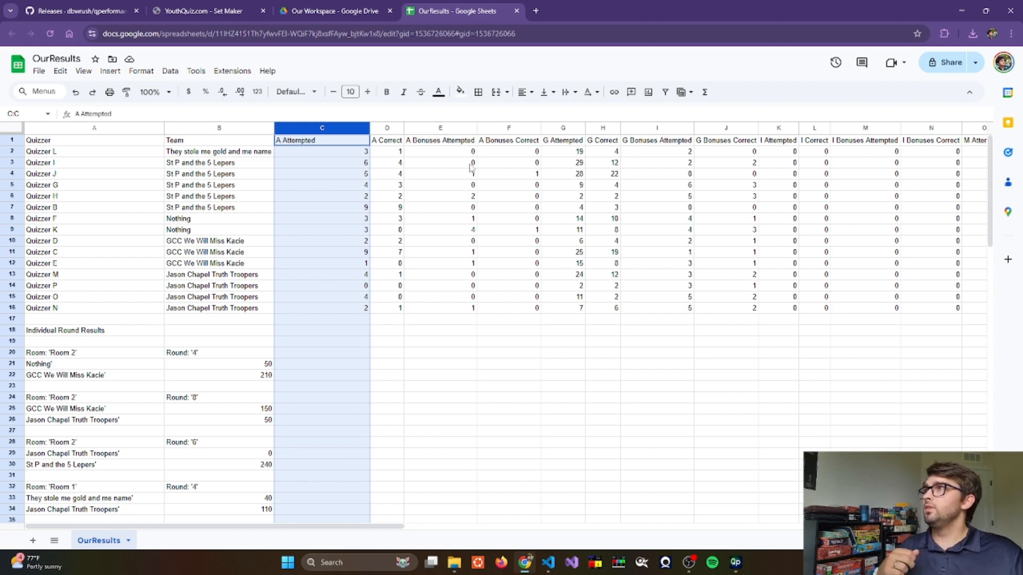
left_click(381, 128)
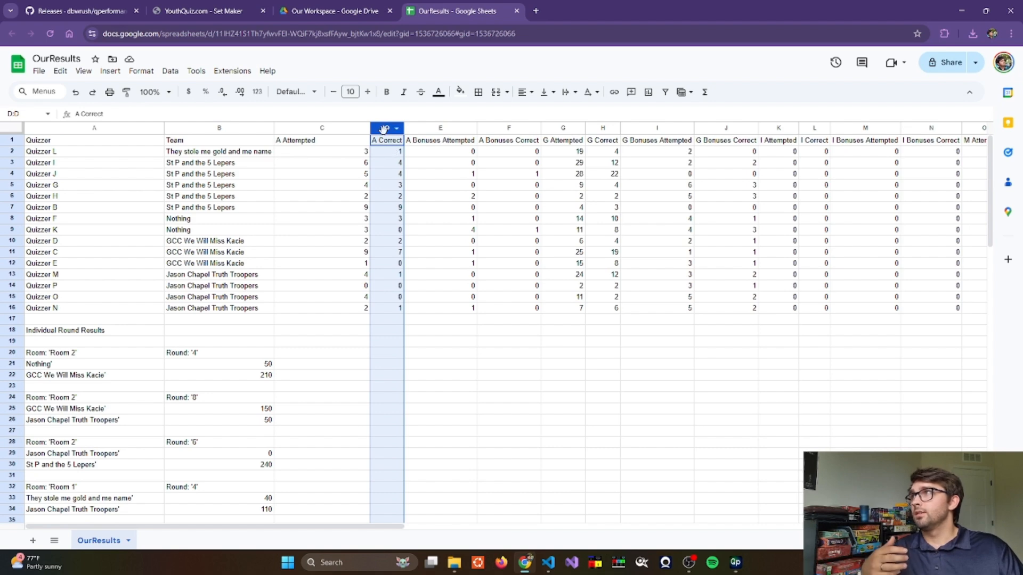
left_click(441, 129)
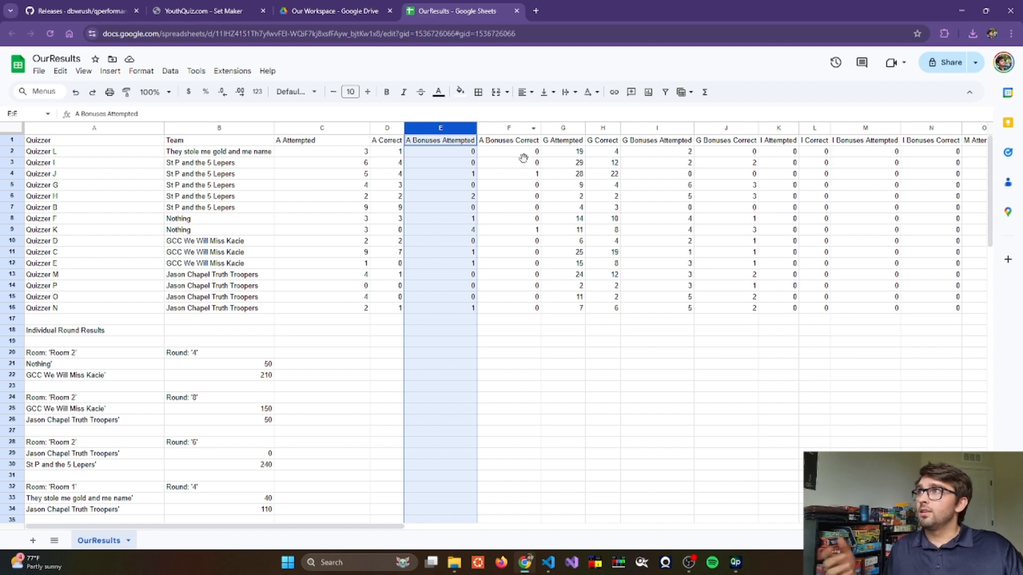
left_click(502, 128)
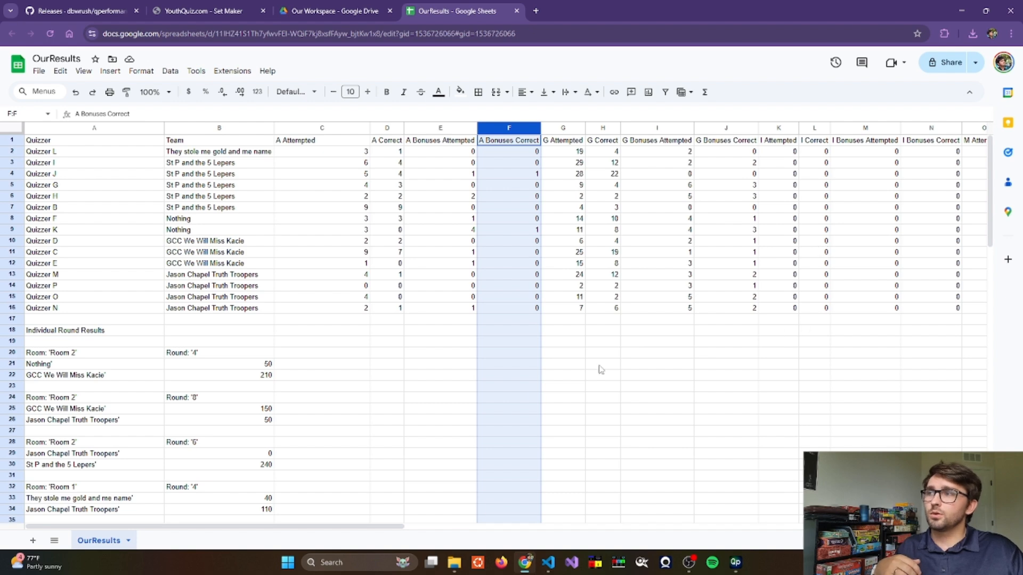
- Highlight the M Attempted through M Bonuses Correct columns to examine them
left_click_drag(339, 529, 589, 537)
left_click_drag(307, 131, 457, 132)
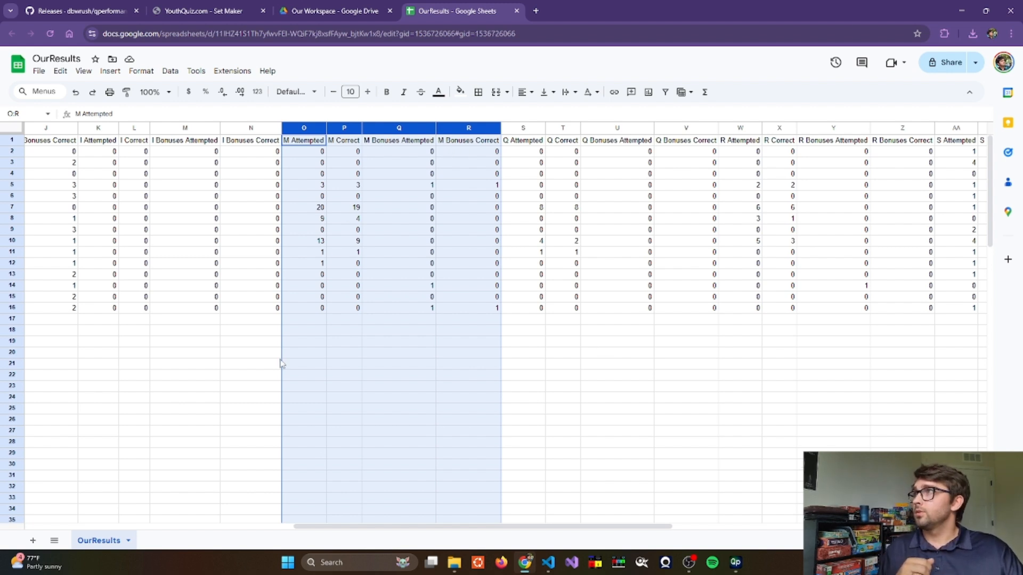
left_click(205, 345)
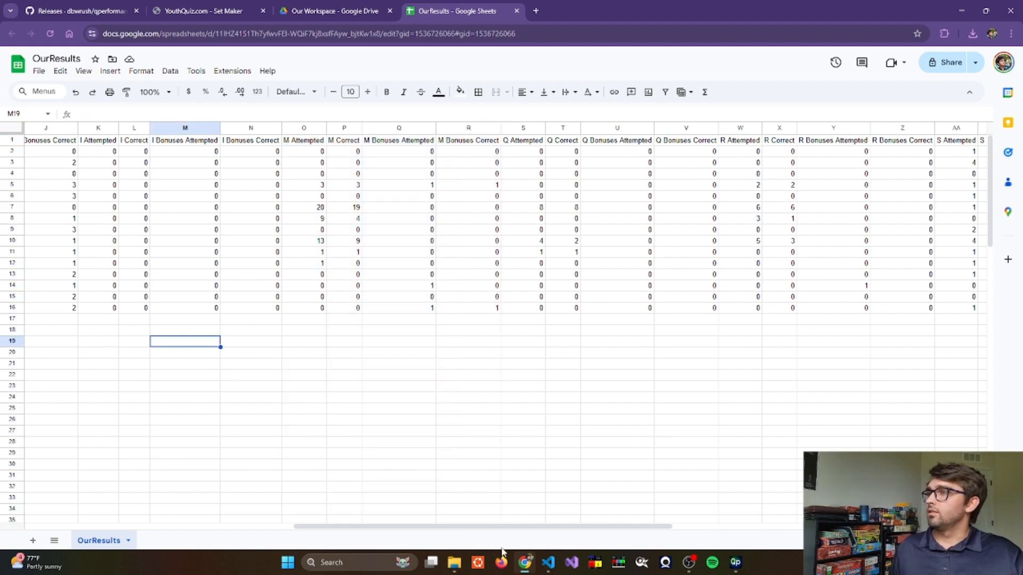
- Scroll through the individual round results and team results sections of the sheet
scroll(506, 528, "left", 5)
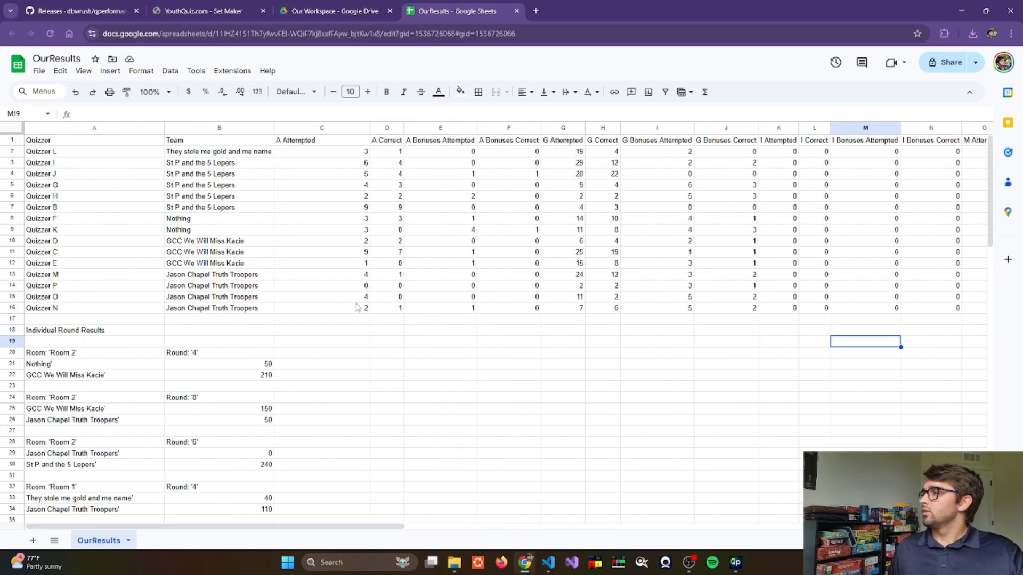
scroll(357, 307, "down", 5)
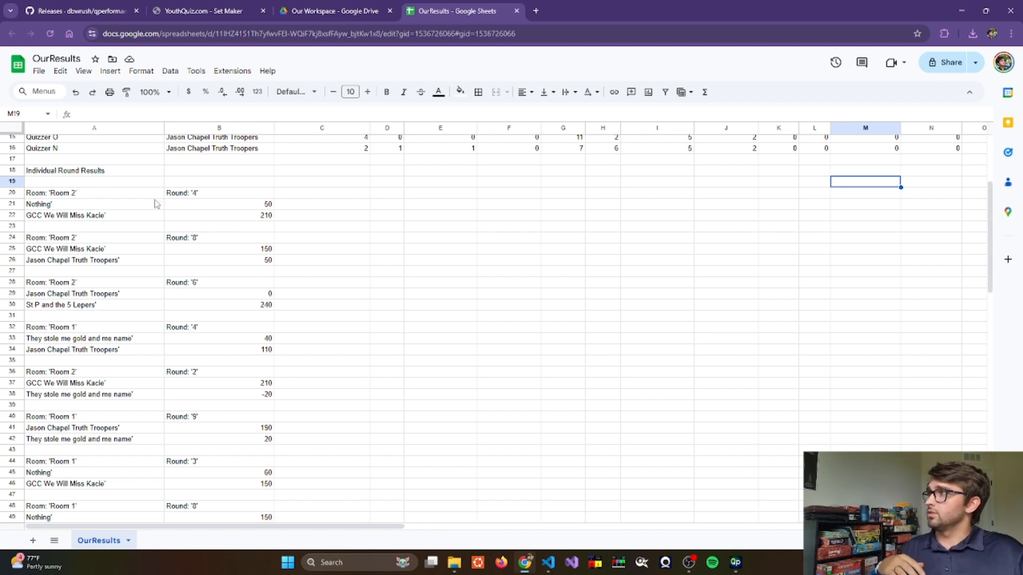
scroll(297, 263, "down", 15)
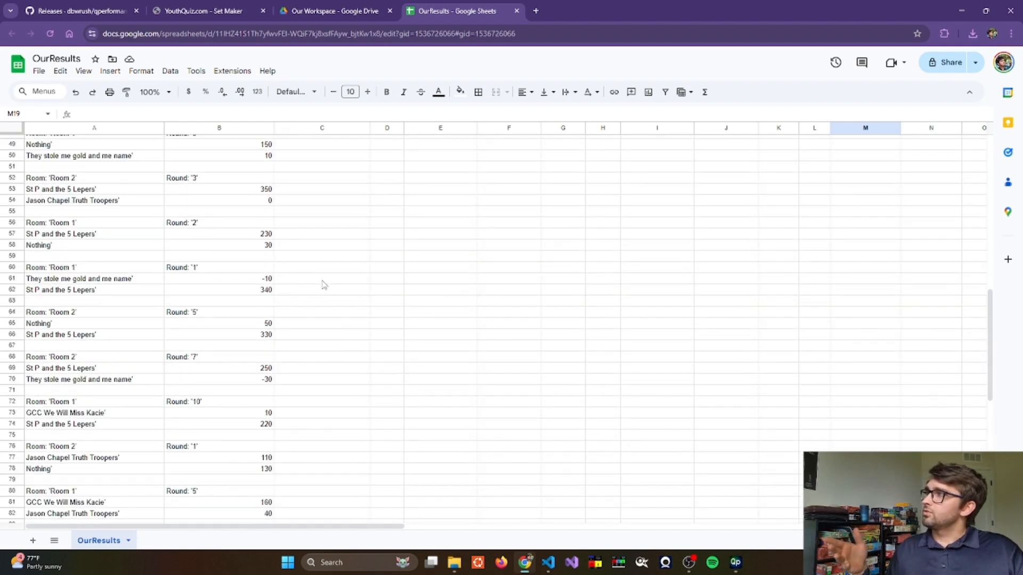
scroll(336, 283, "down", 6)
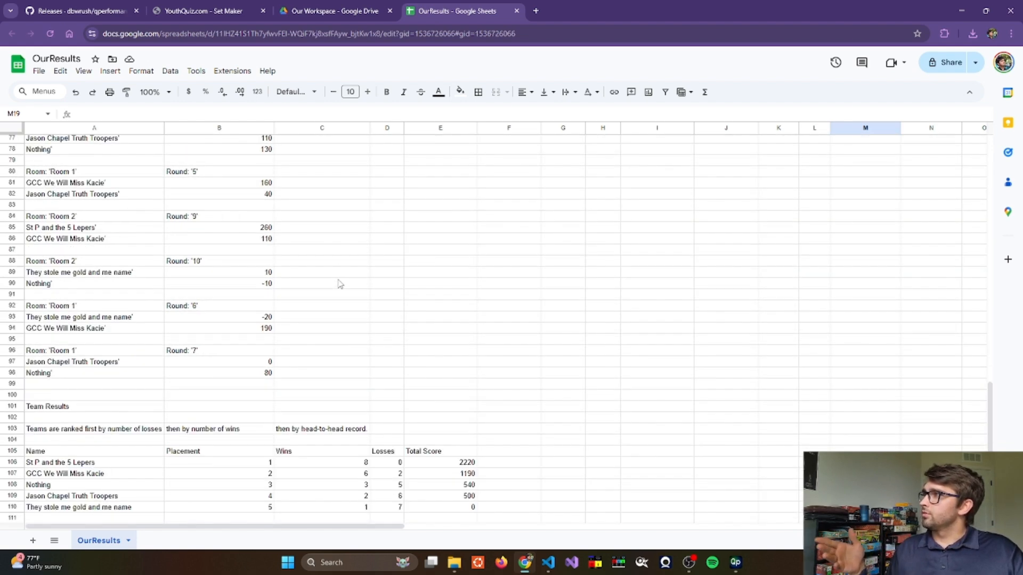
scroll(353, 283, "down", 2)
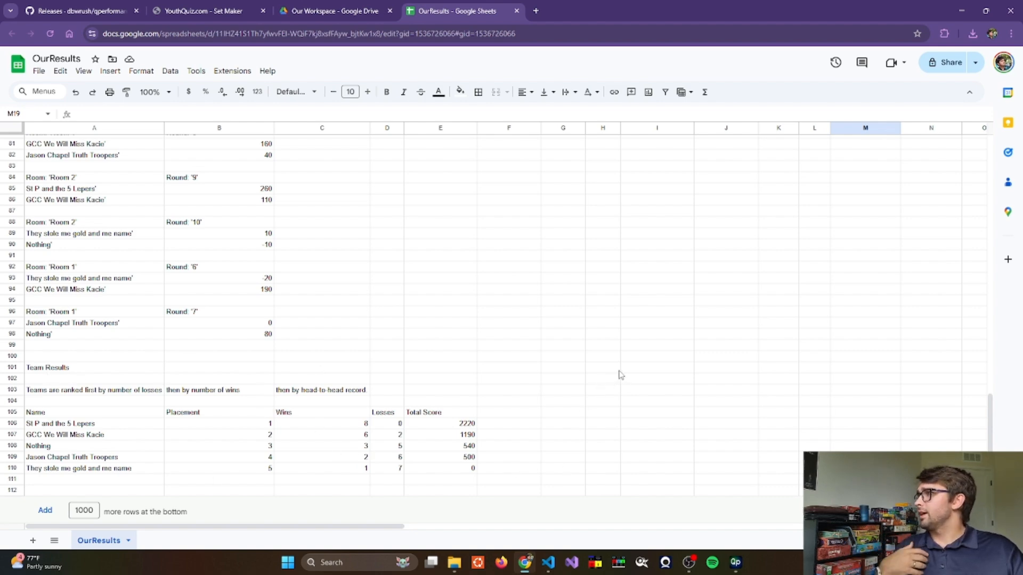
scroll(620, 375, "up", 15)
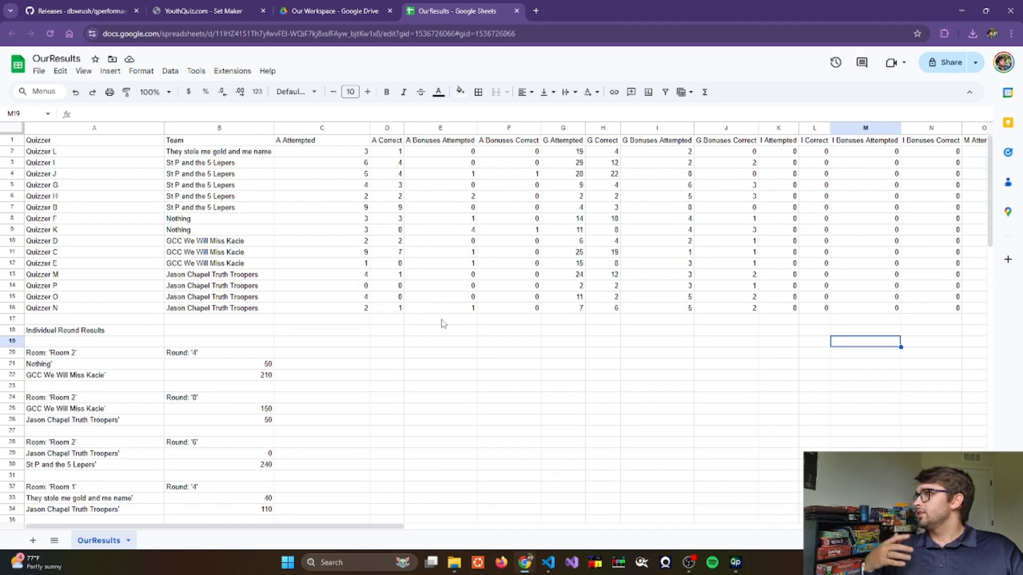
- Add 1000 more rows at the bottom of the OurResults sheet
scroll(442, 324, "down", 15)
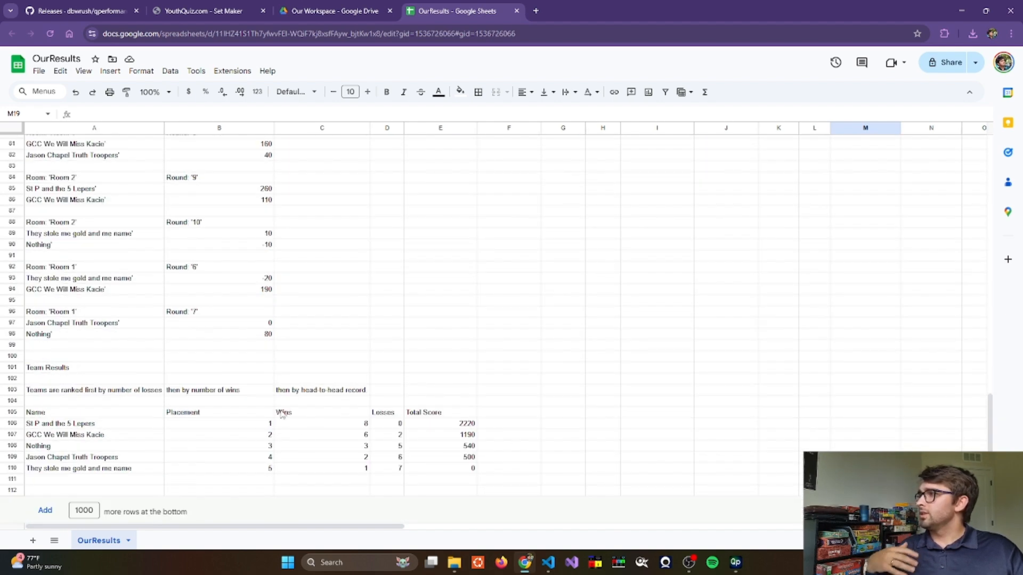
left_click(46, 510)
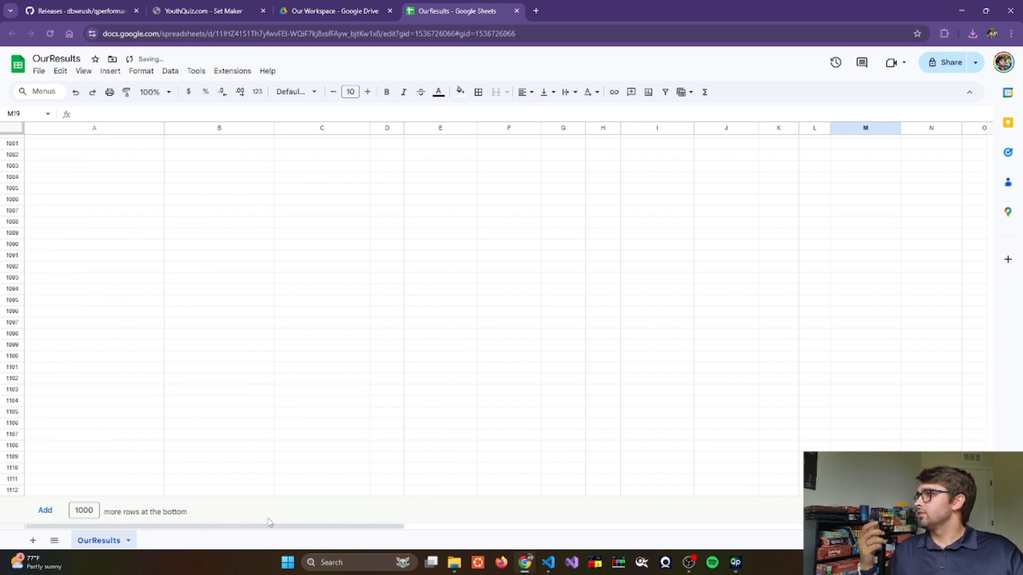
scroll(277, 277, "up", 15)
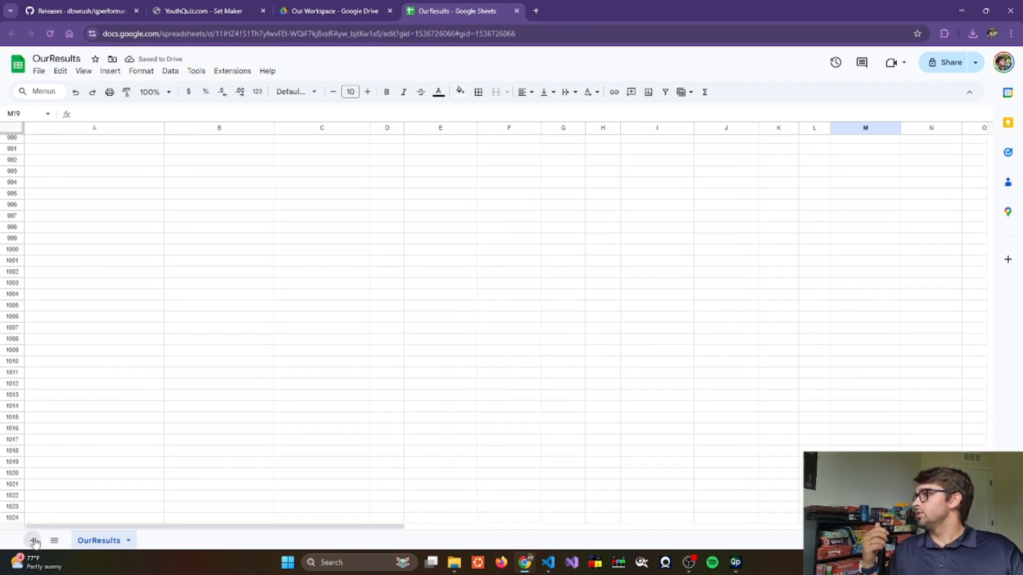
- Add two new blank sheets to the spreadsheet and switch back to the OurResults sheet
left_click(33, 541)
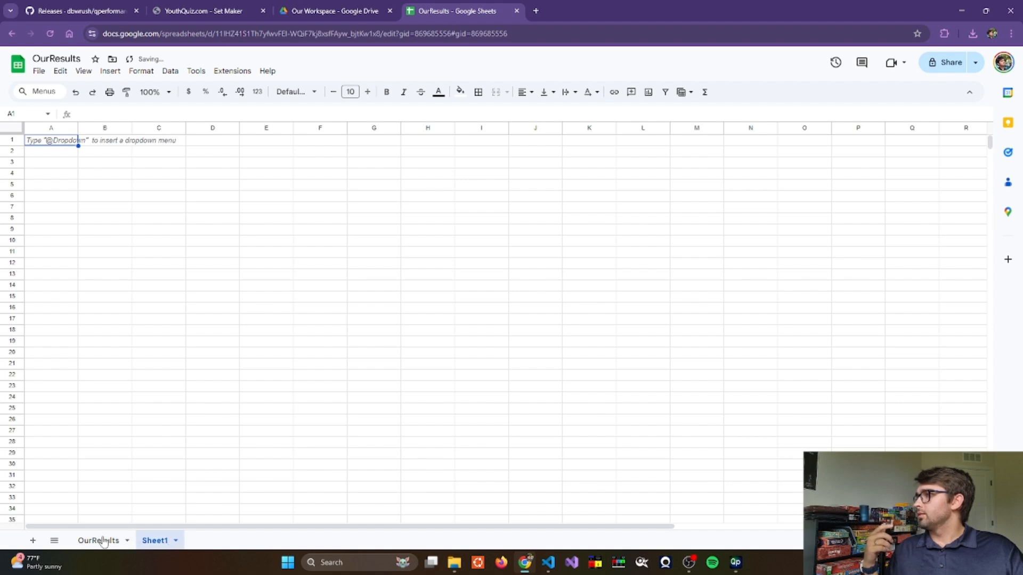
left_click(32, 541)
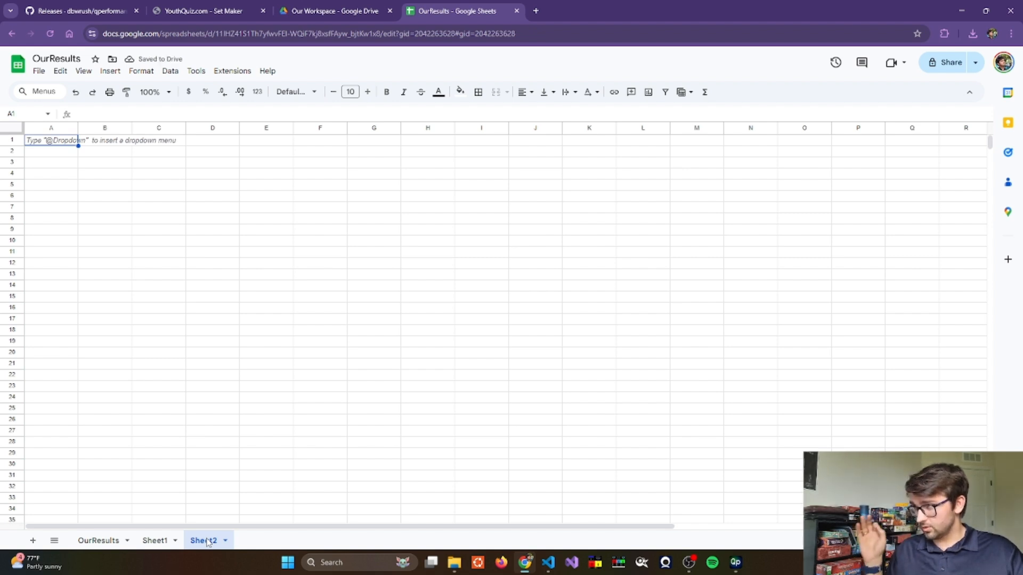
left_click(97, 541)
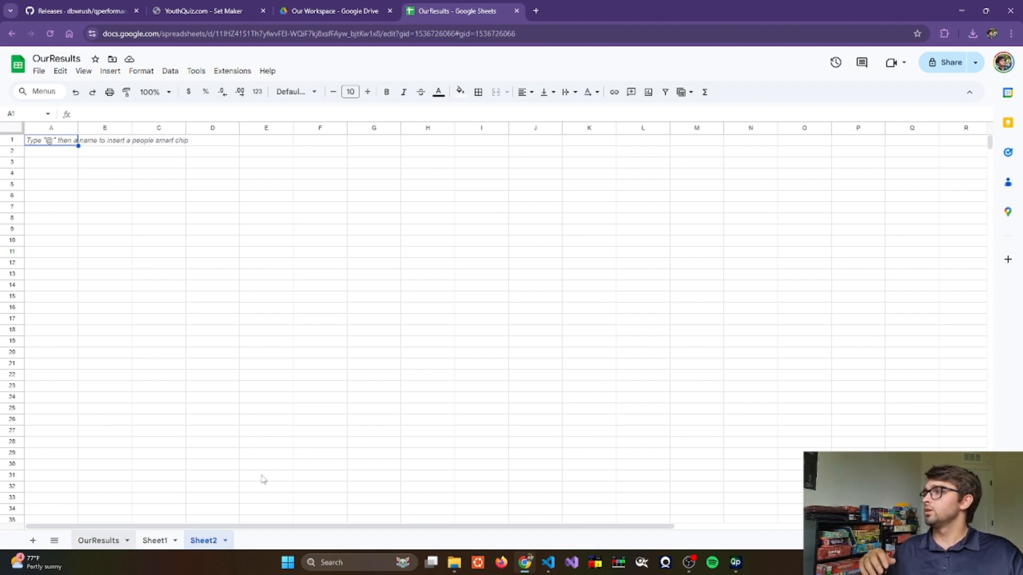